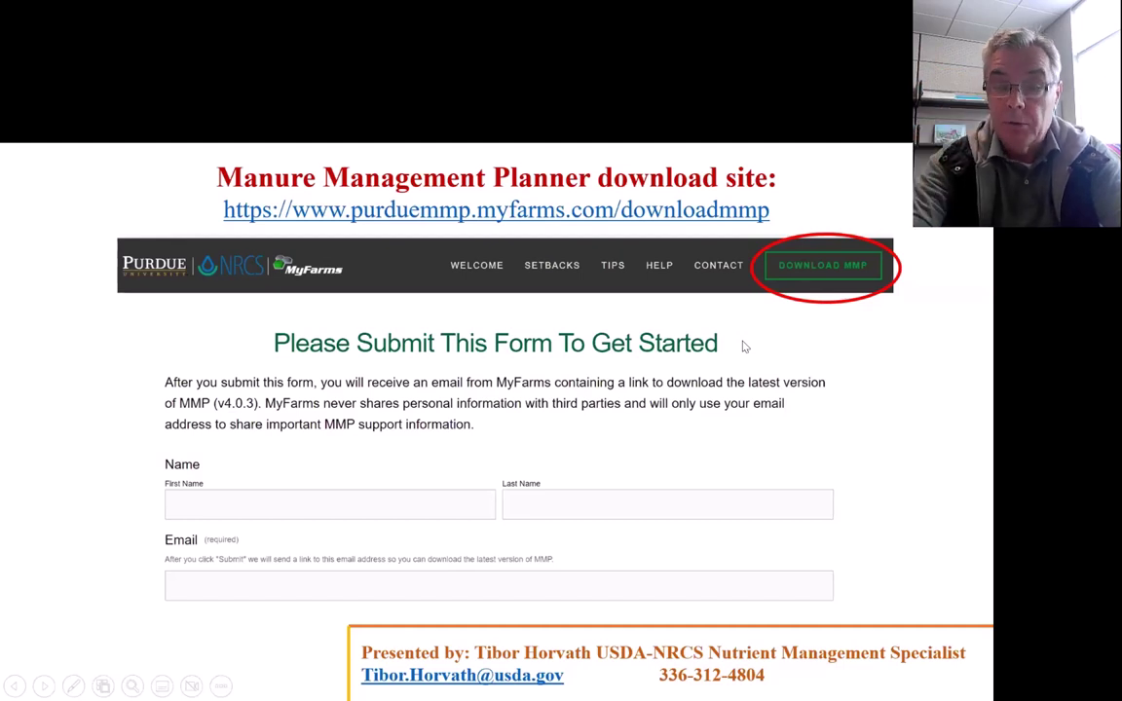
Advance the slideshow to the Desktop-MMP Downloads by Occupation pie chart slide.
left_click(631, 484)
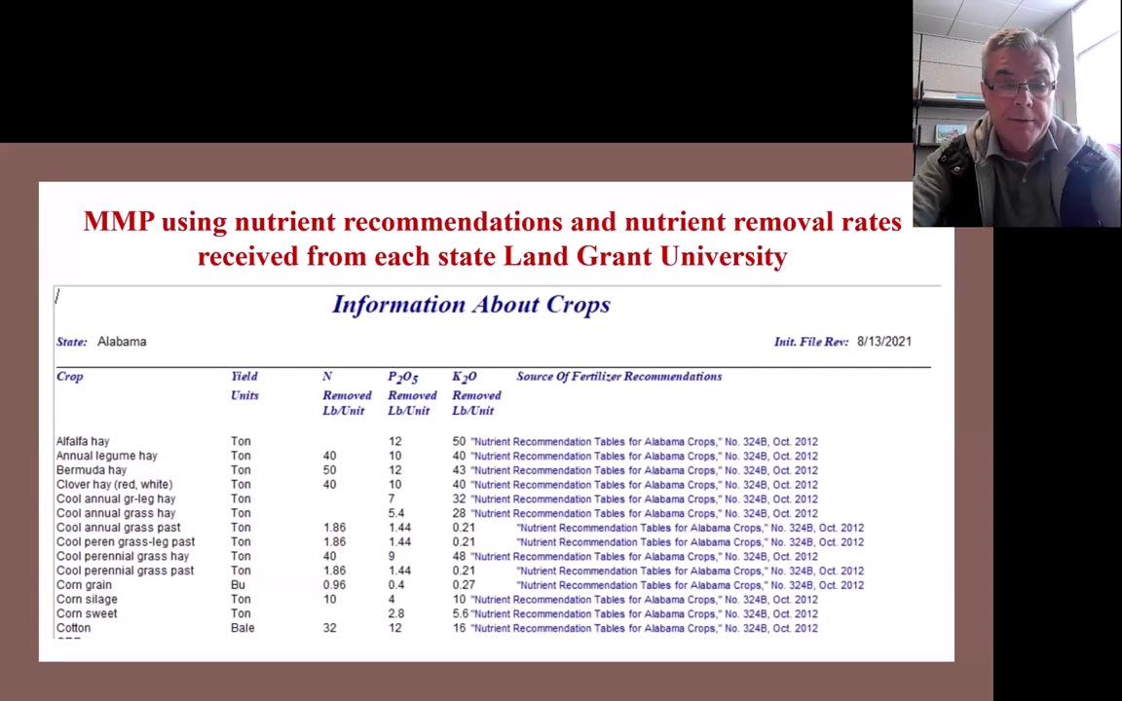
Advance to the Alabama Phosphorus Index slide showing Field 11's 2024 Low rating.
key("Right")
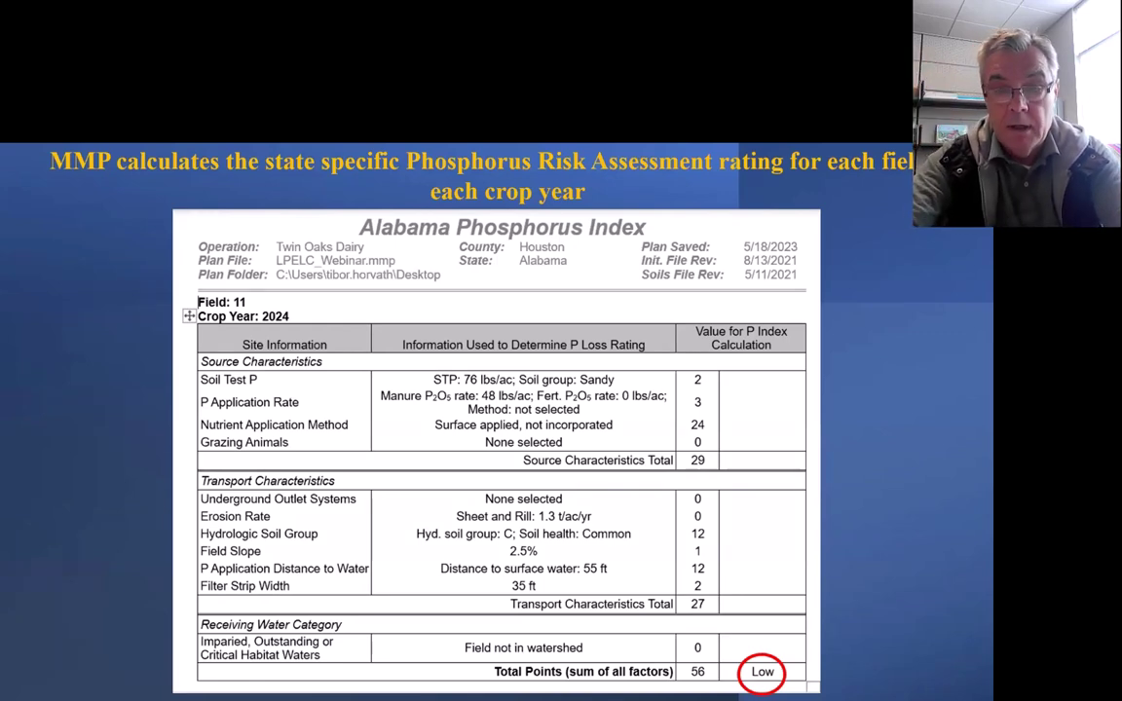
Advance to the slide previewing the CNMP document generated in Word.
key("Right")
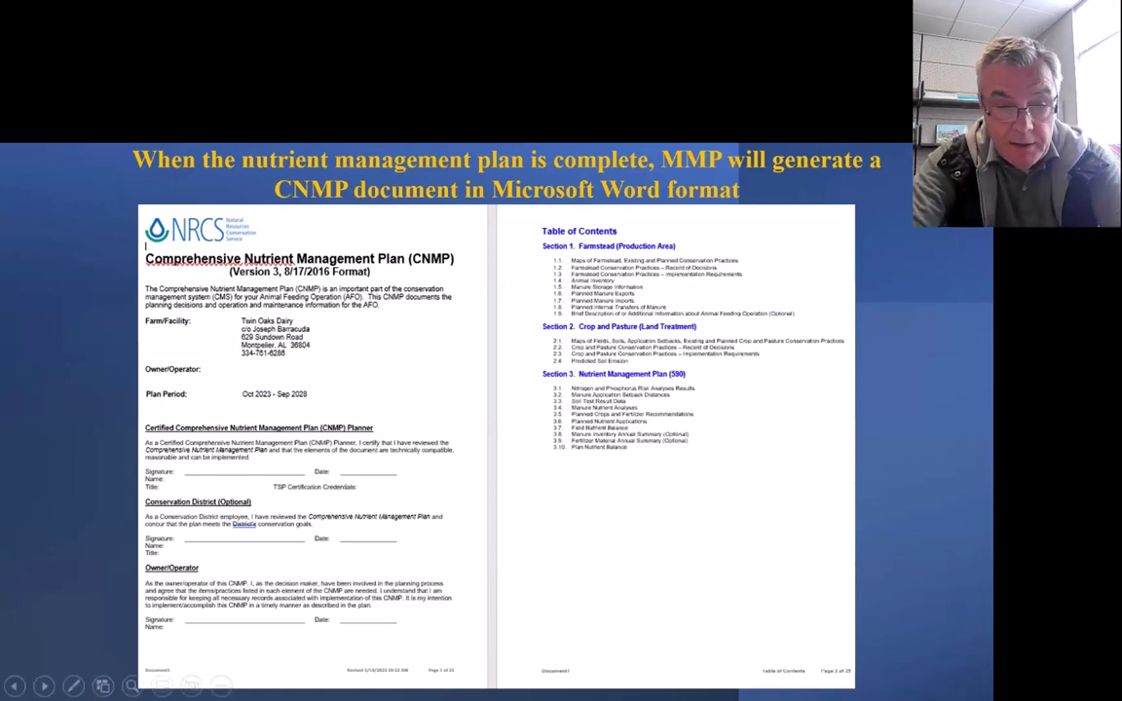
Bring up the slideshow options menu from the bottom-left toolbar.
left_click(221, 686)
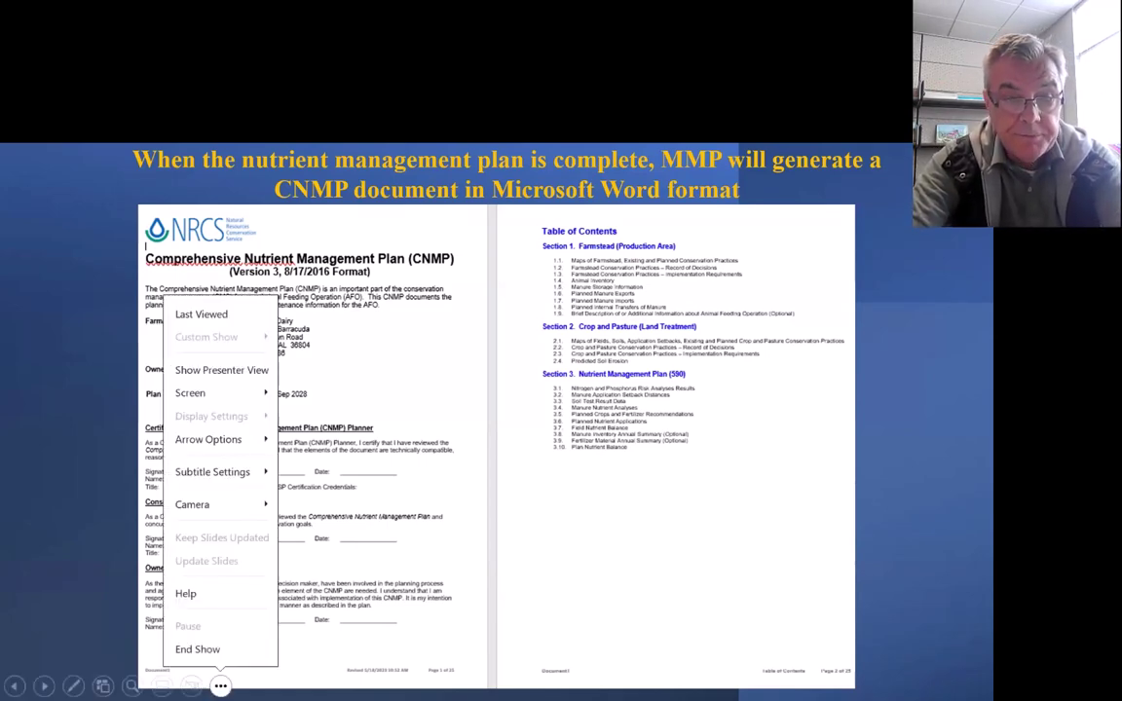
End the slideshow and switch to the Manure Management Planner window.
left_click(194, 647)
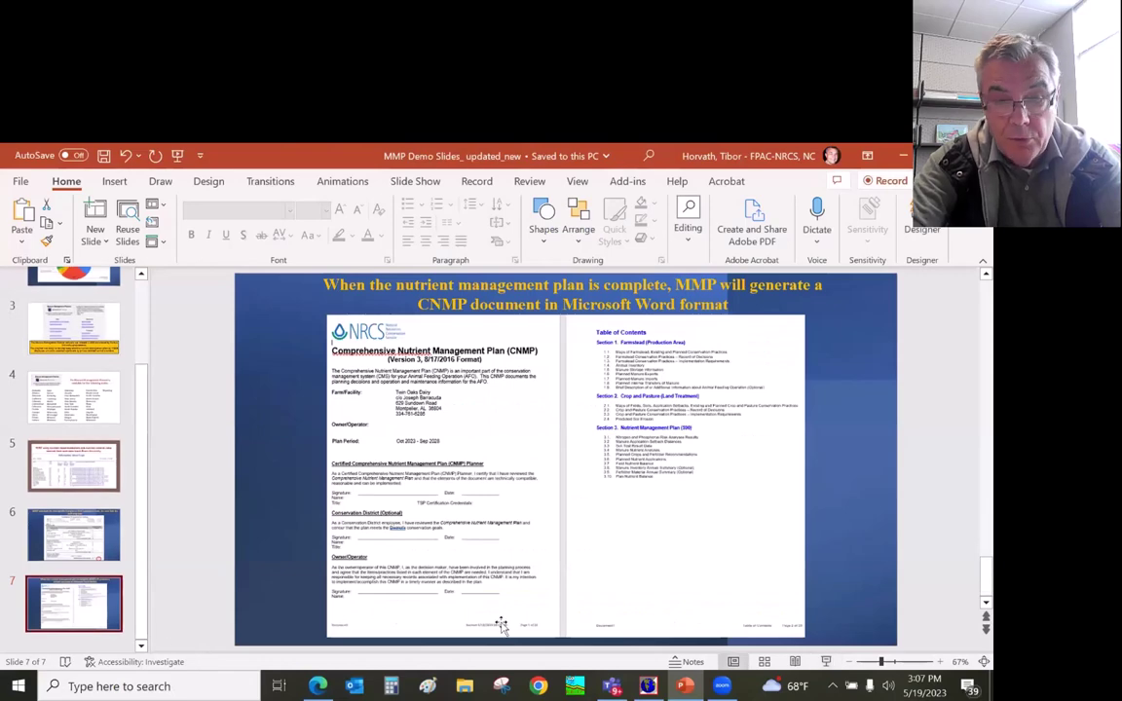
key("alt+Tab")
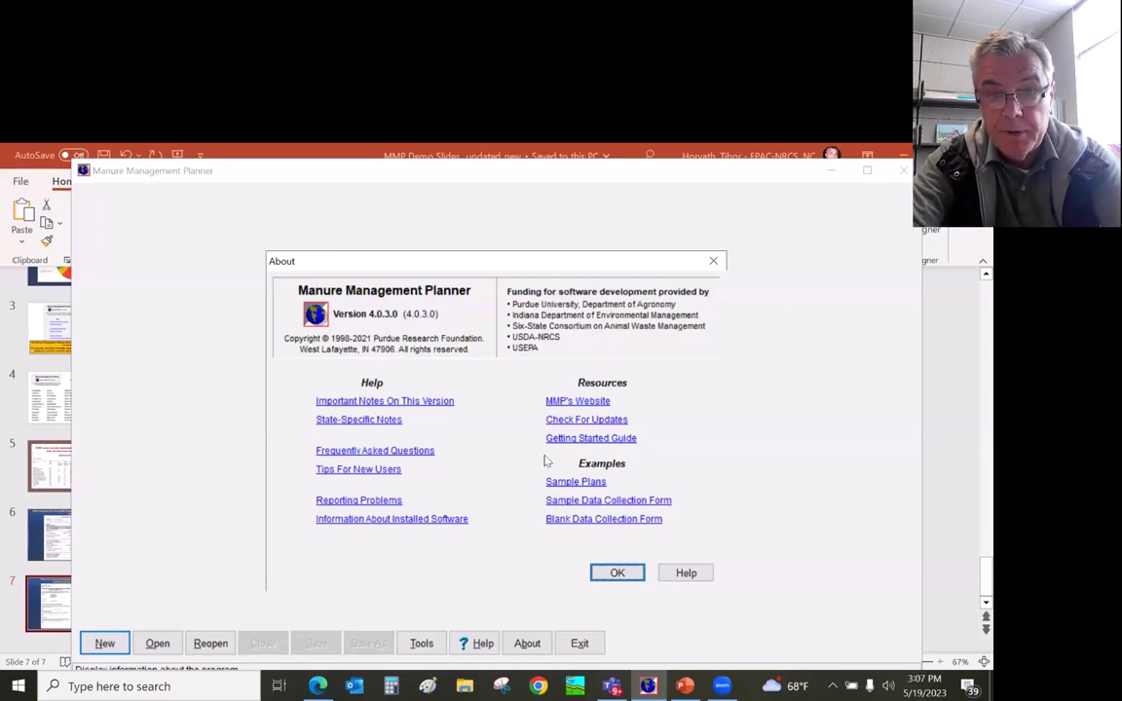
Dismiss the About dialog and reopen the recent plan LPELC_Webinar.mmp.
left_click(617, 573)
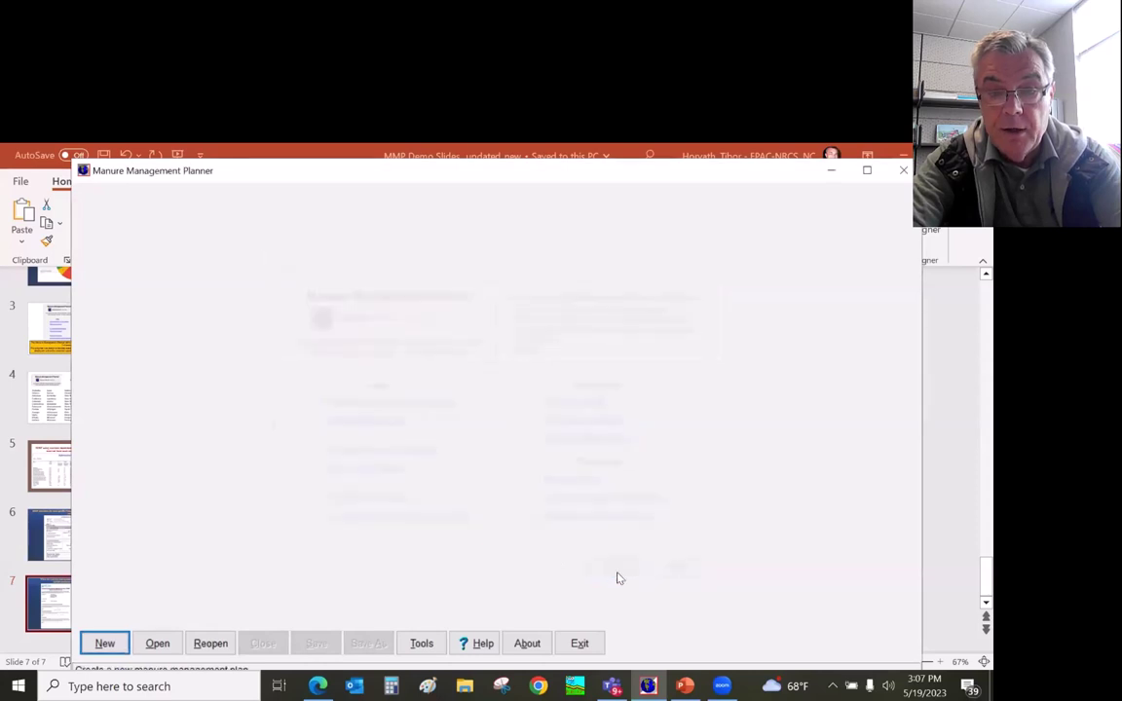
left_click(210, 644)
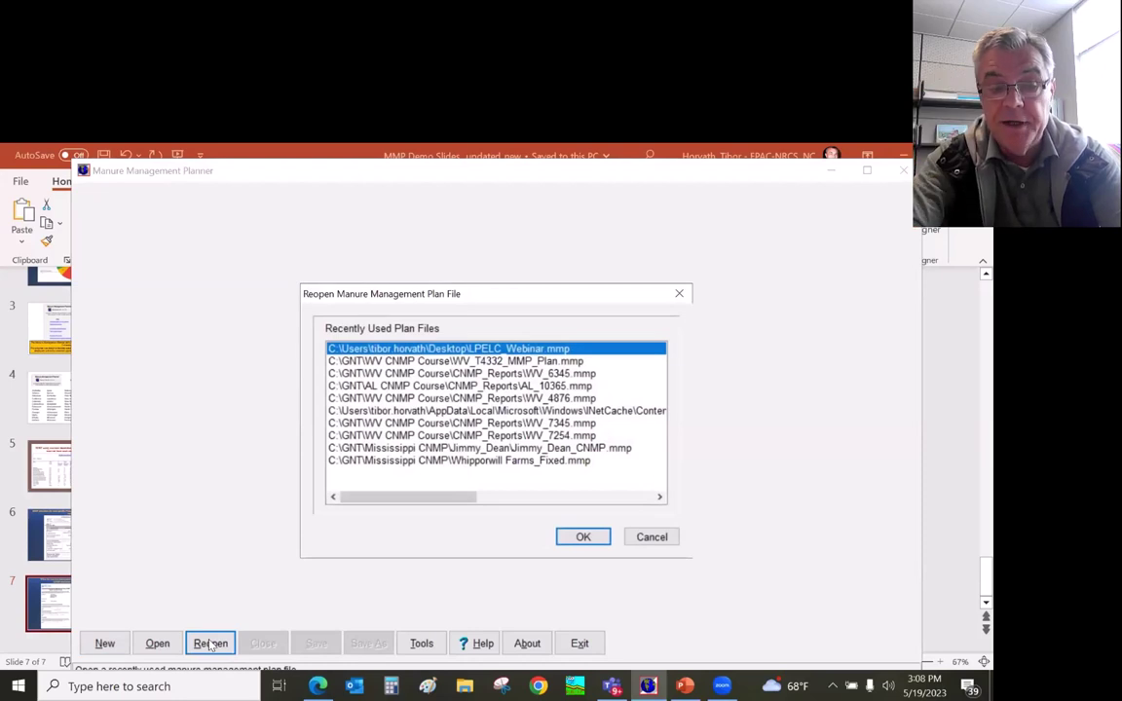
left_click(585, 538)
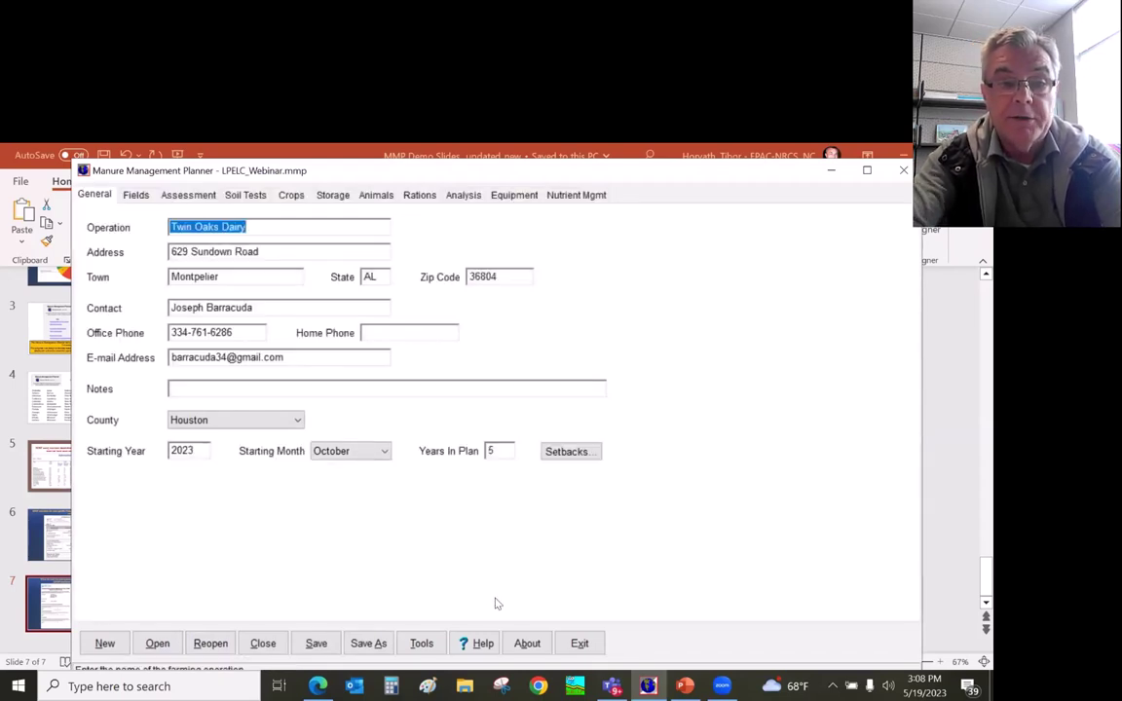
Review the operation details and setback requirements unchanged, then list fields 11 and 23.
left_click(340, 227)
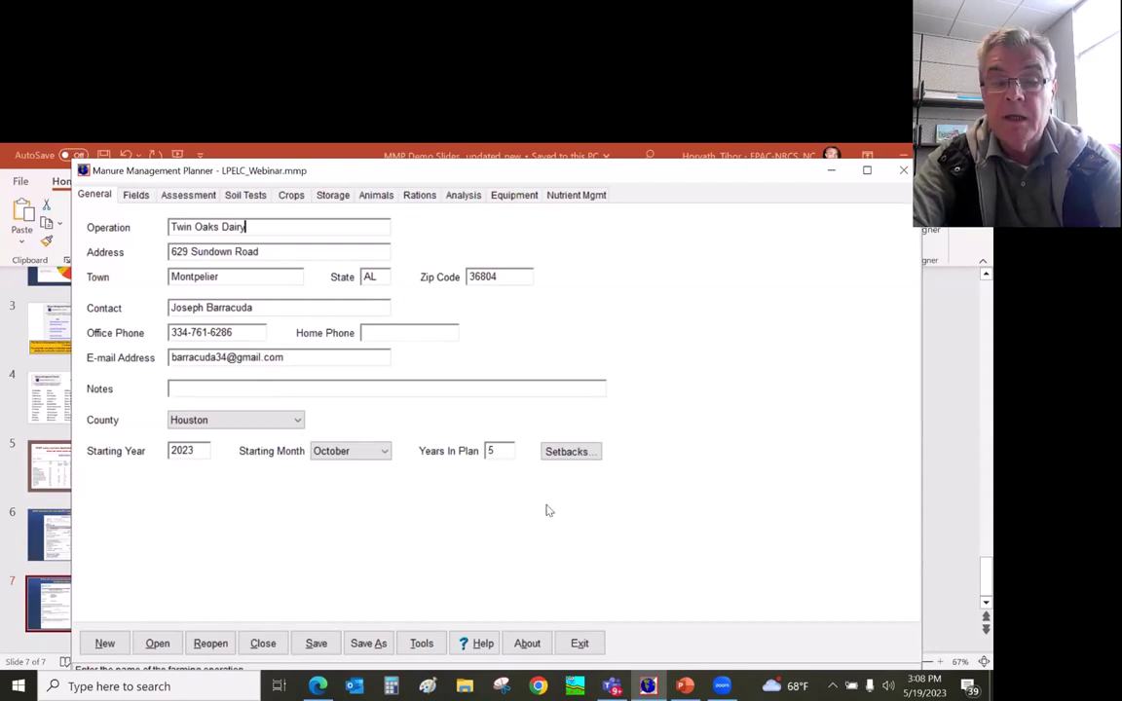
left_click(571, 453)
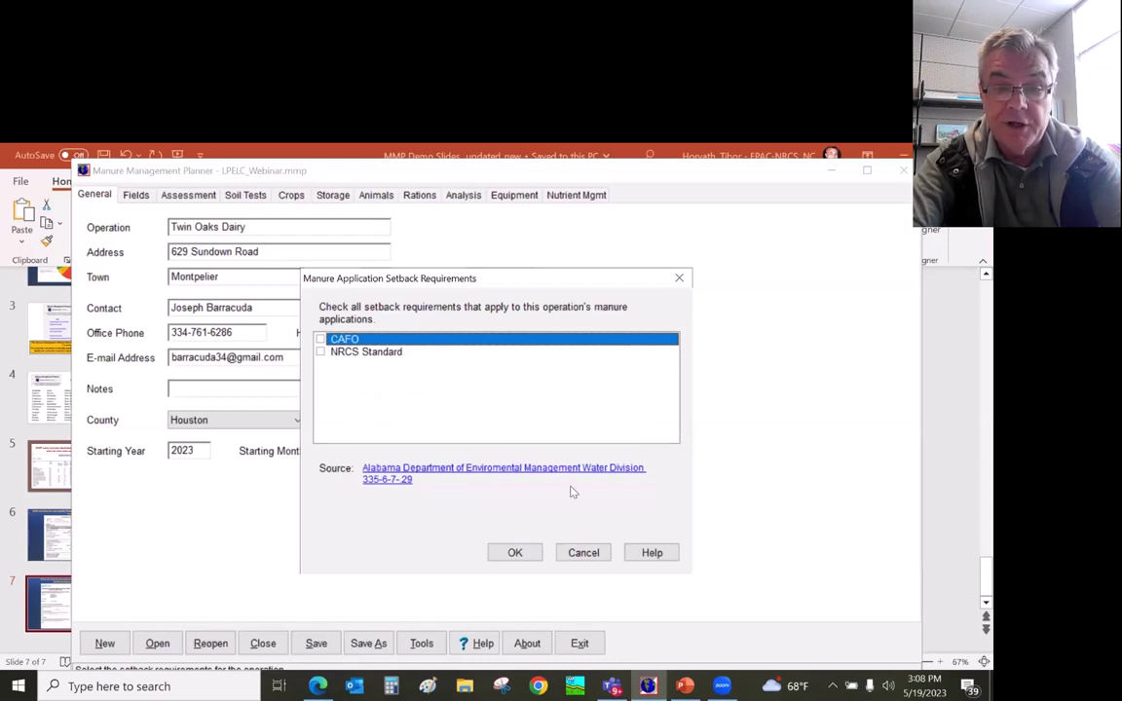
left_click(583, 554)
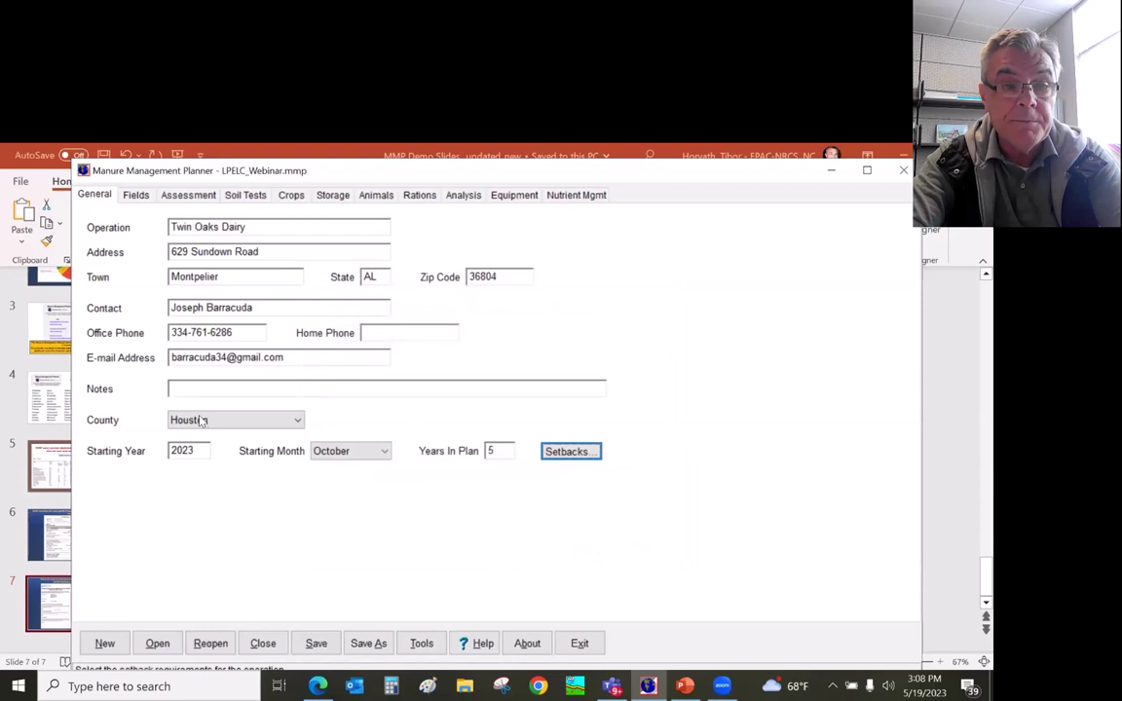
left_click(128, 194)
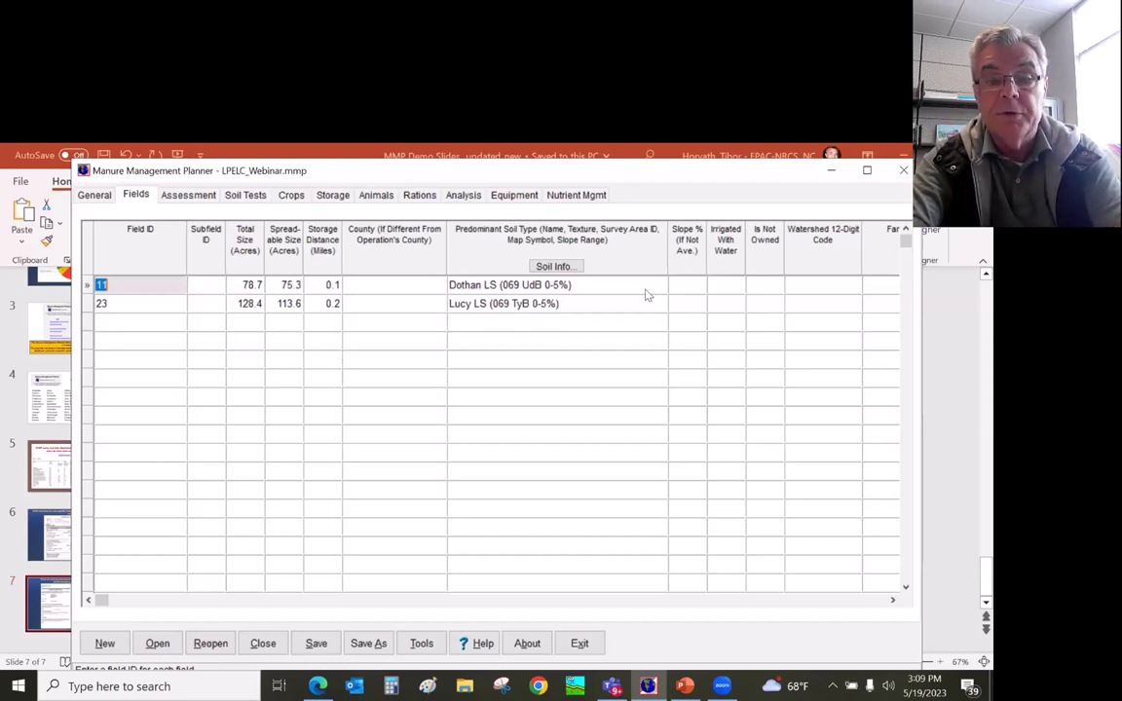
Review the field assessment data, then view 2023 soil tests for fields 11 and 23.
left_click(206, 199)
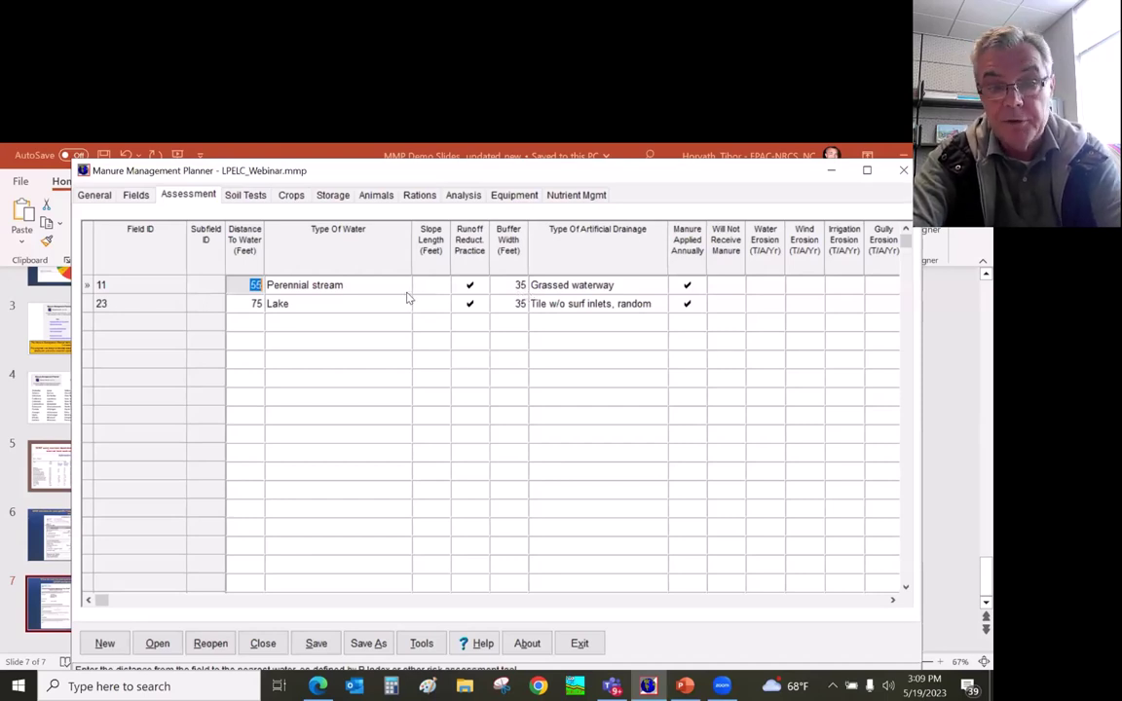
left_click(247, 199)
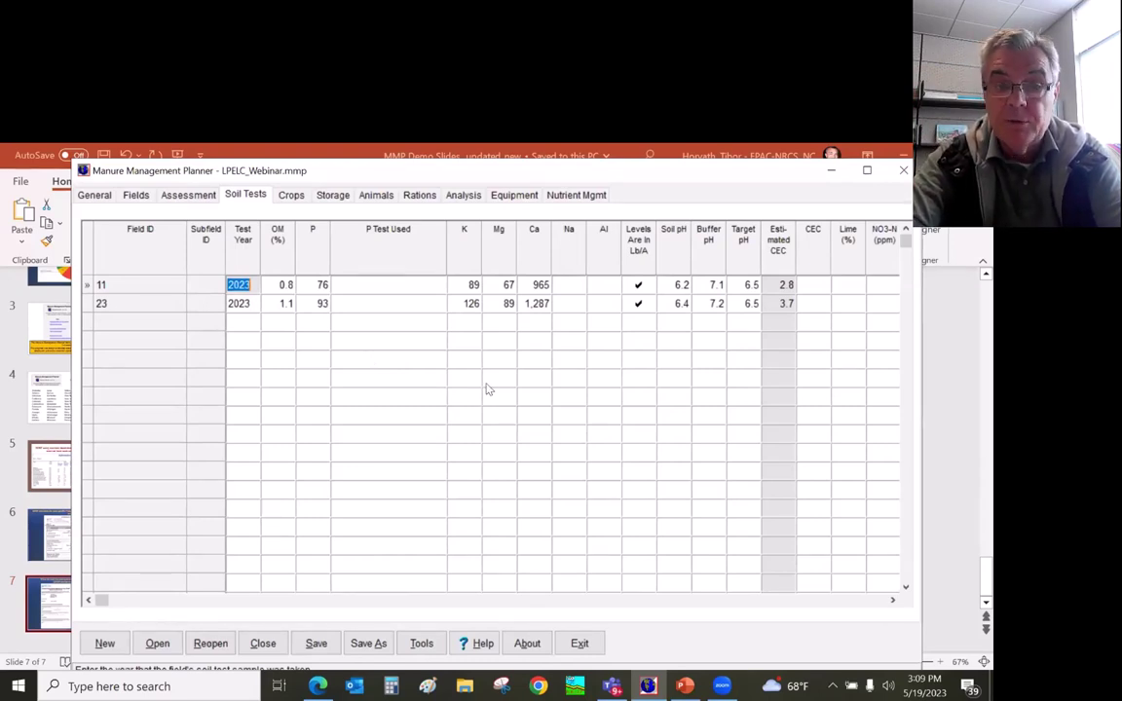
left_click(432, 286)
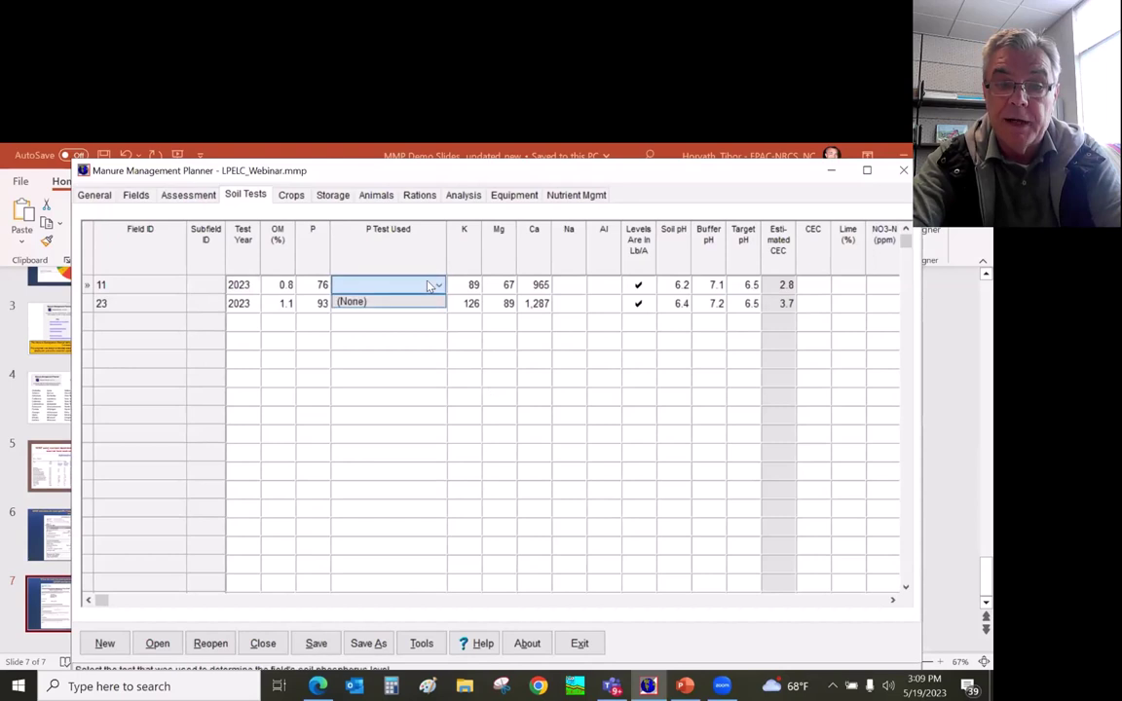
left_click(421, 331)
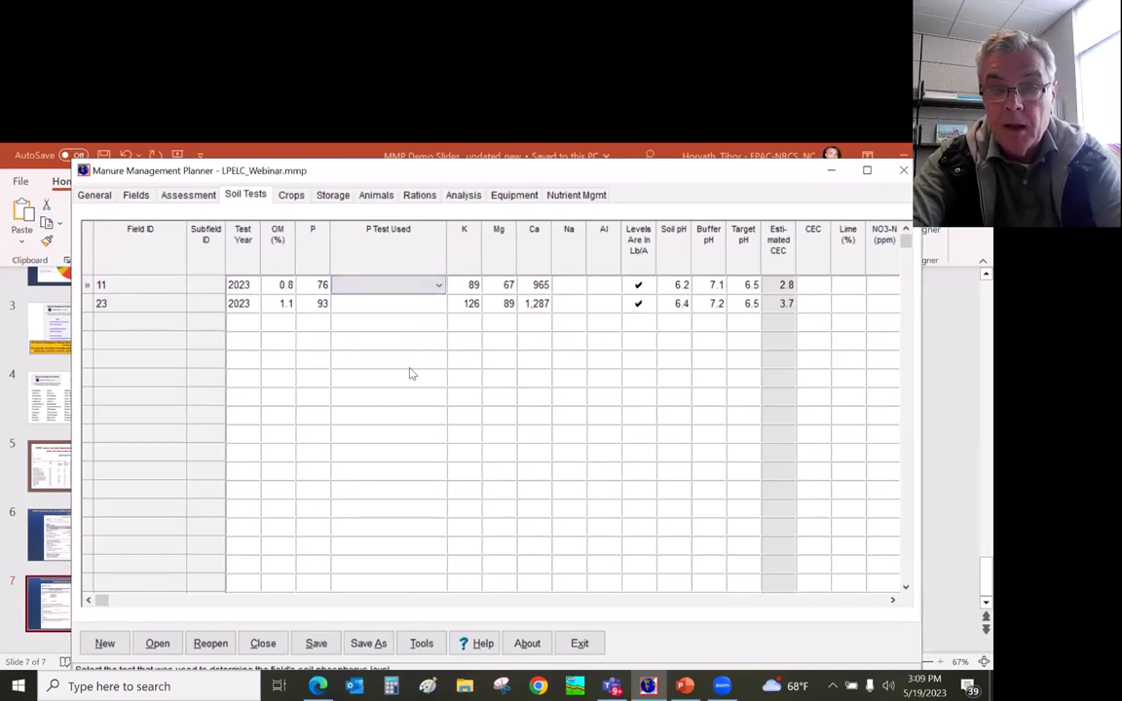
left_click(639, 285)
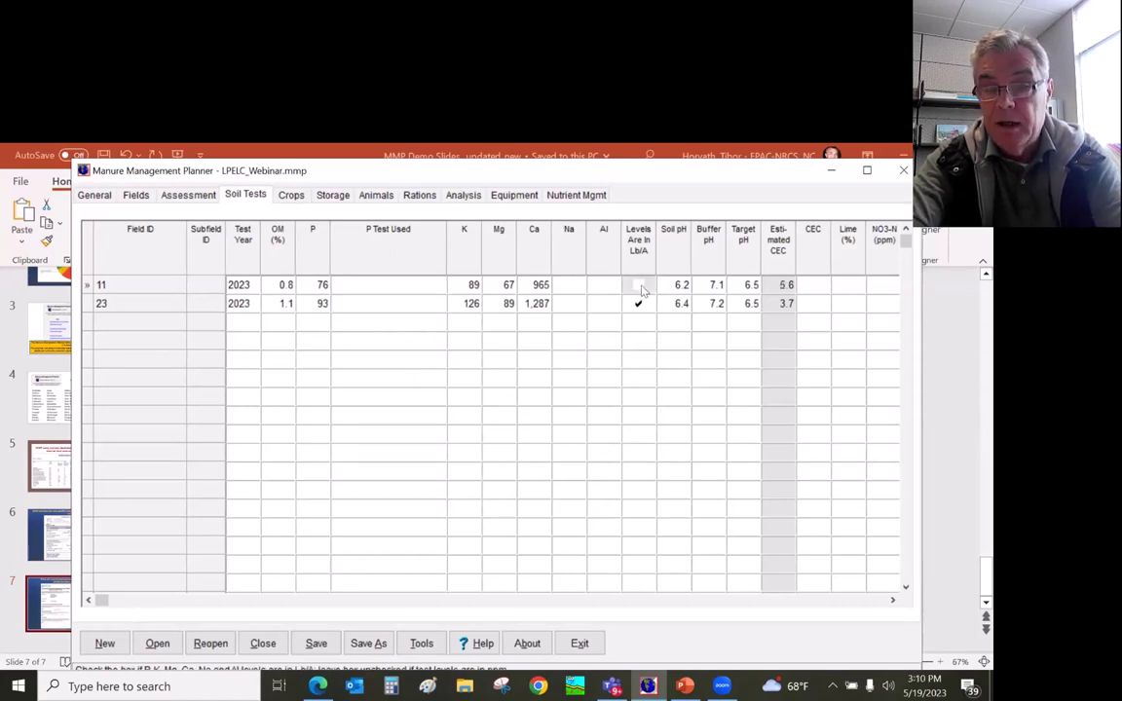
left_click(638, 303)
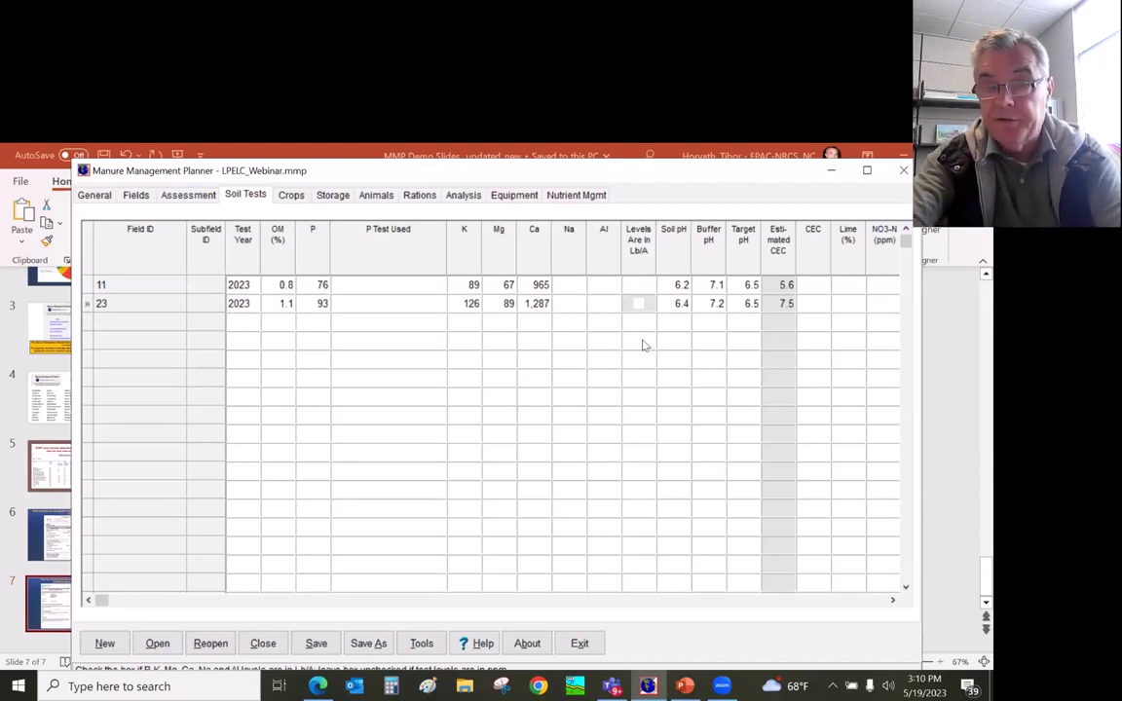
left_click(639, 285)
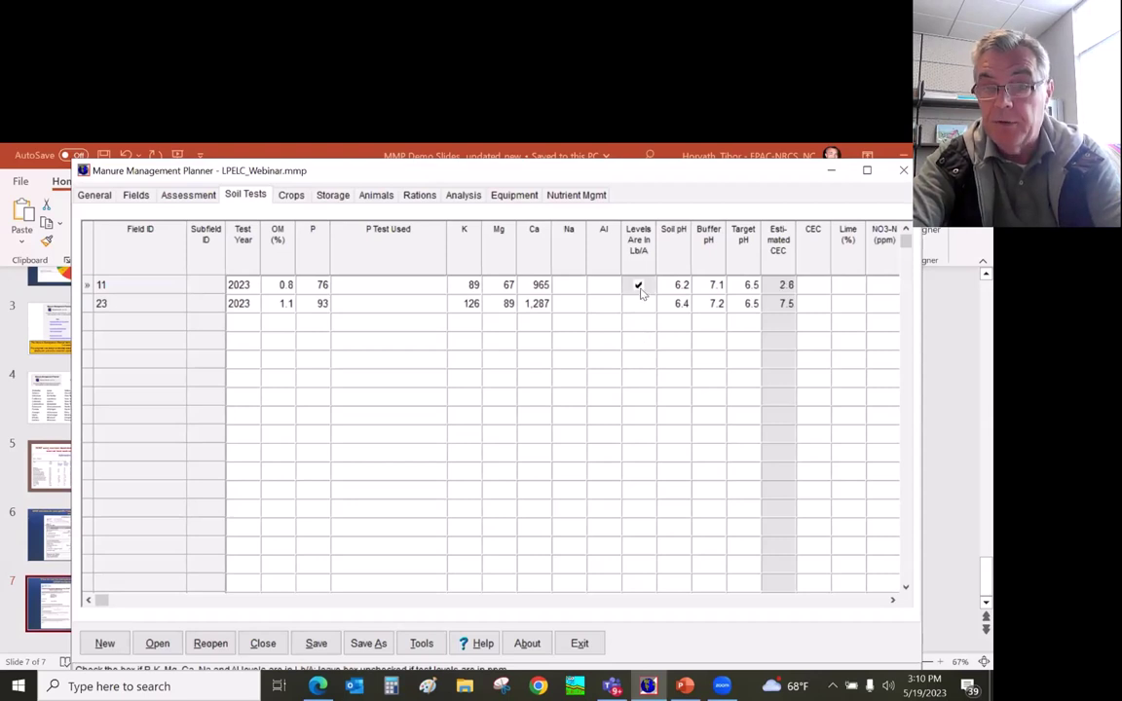
left_click(639, 303)
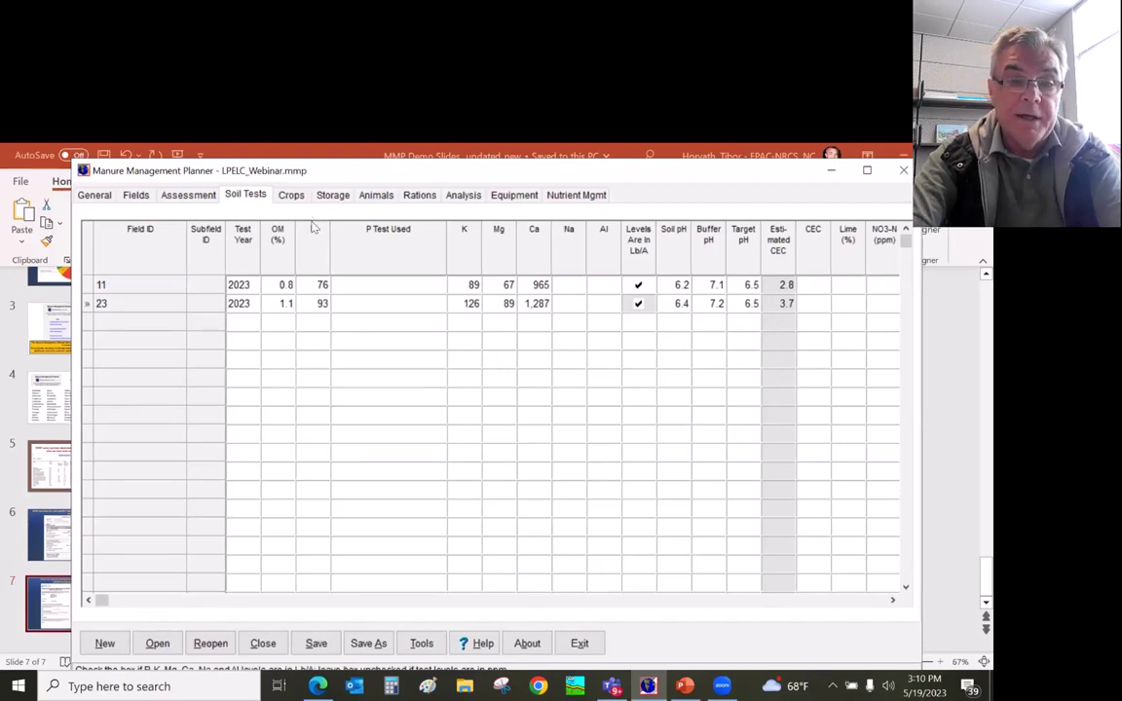
Show the Corn silage and Bermuda hay crop plan, scrolling across to the cover crop columns.
left_click(291, 195)
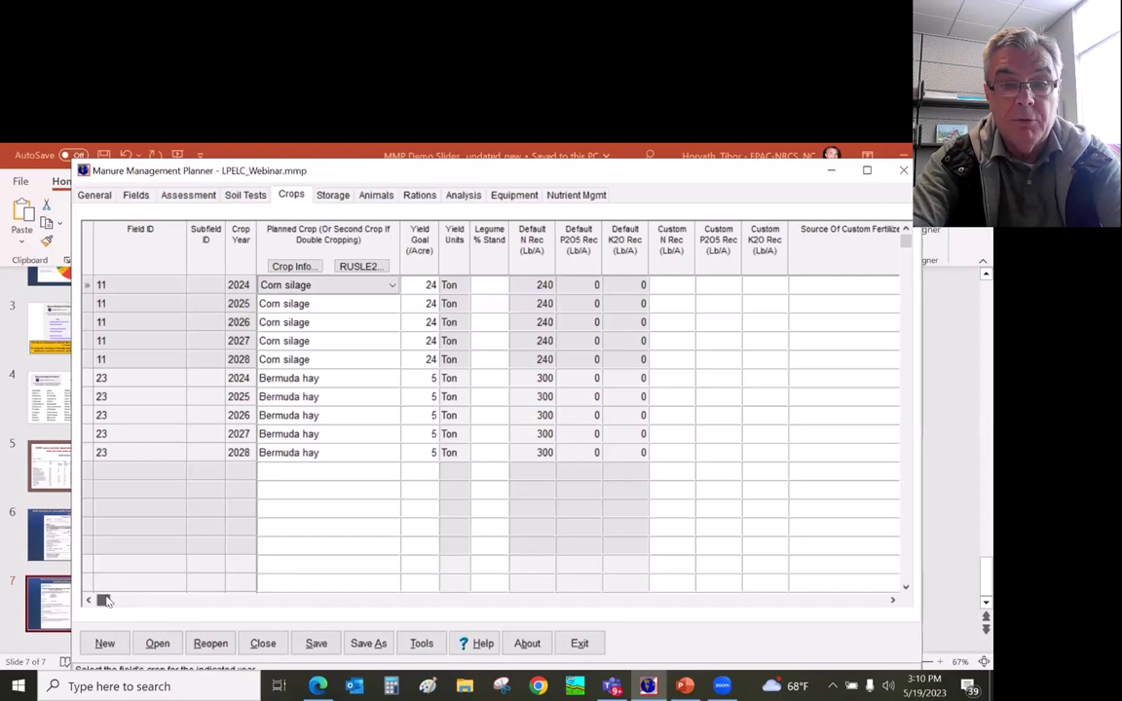
left_click_drag(109, 602, 491, 615)
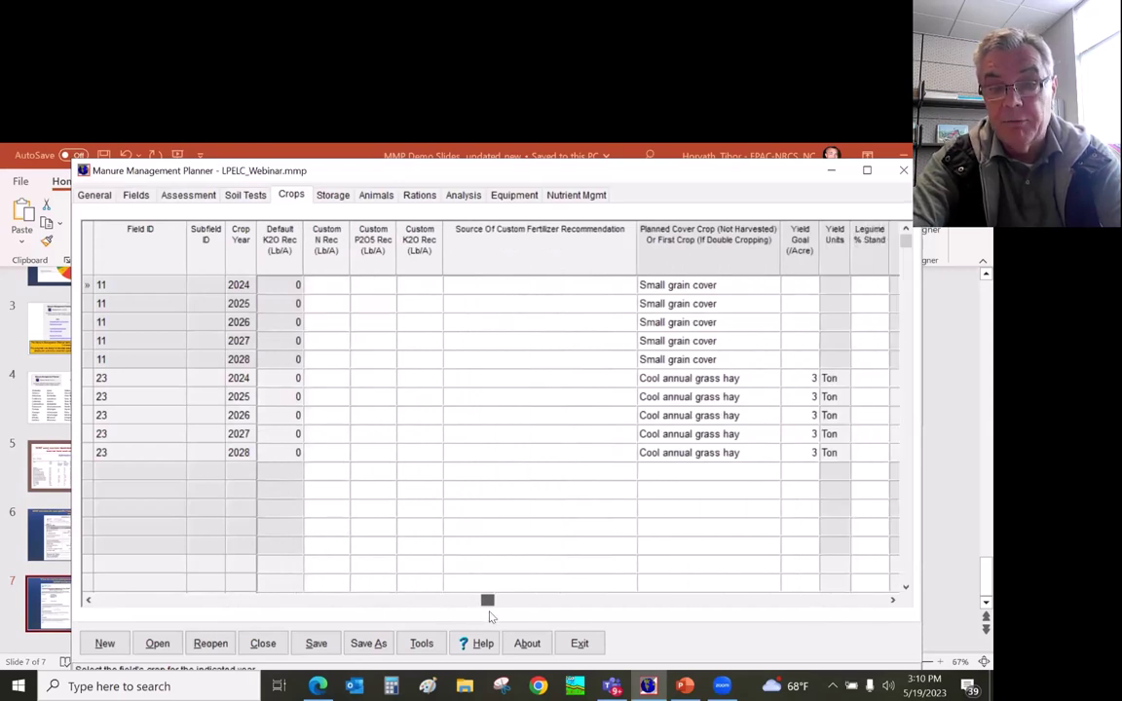
left_click_drag(491, 616, 84, 611)
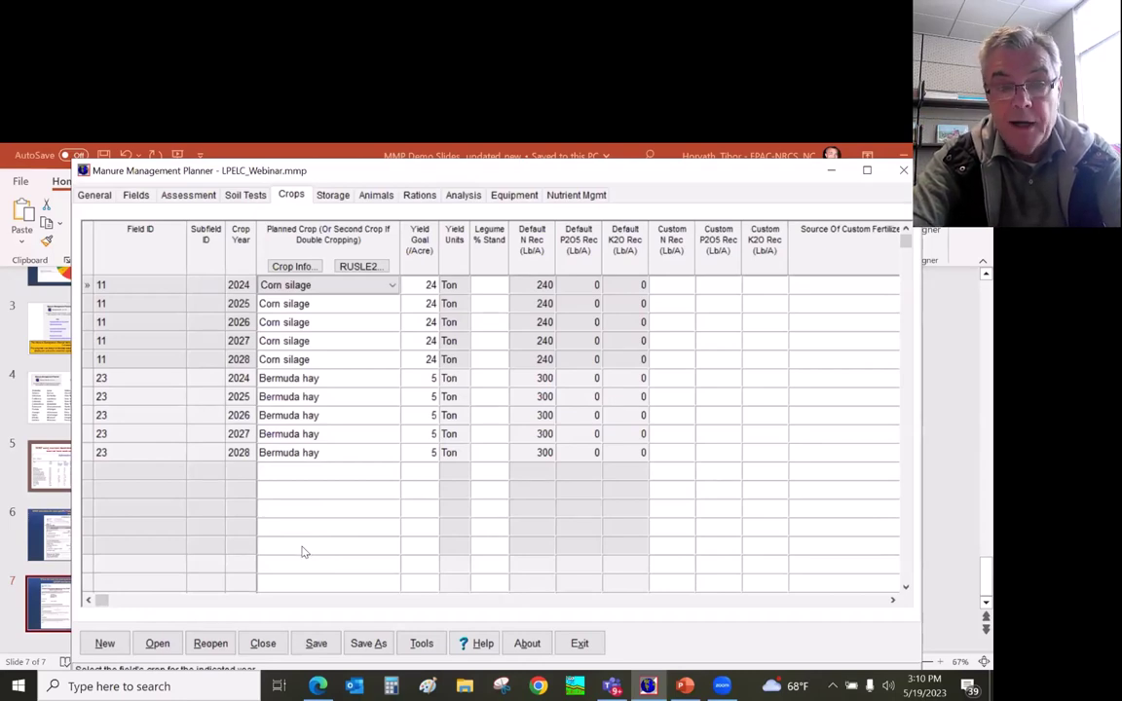
In the RUSLE2 data for field 11, choose contouring 'b. absolute row grade 1 percent'.
left_click(358, 267)
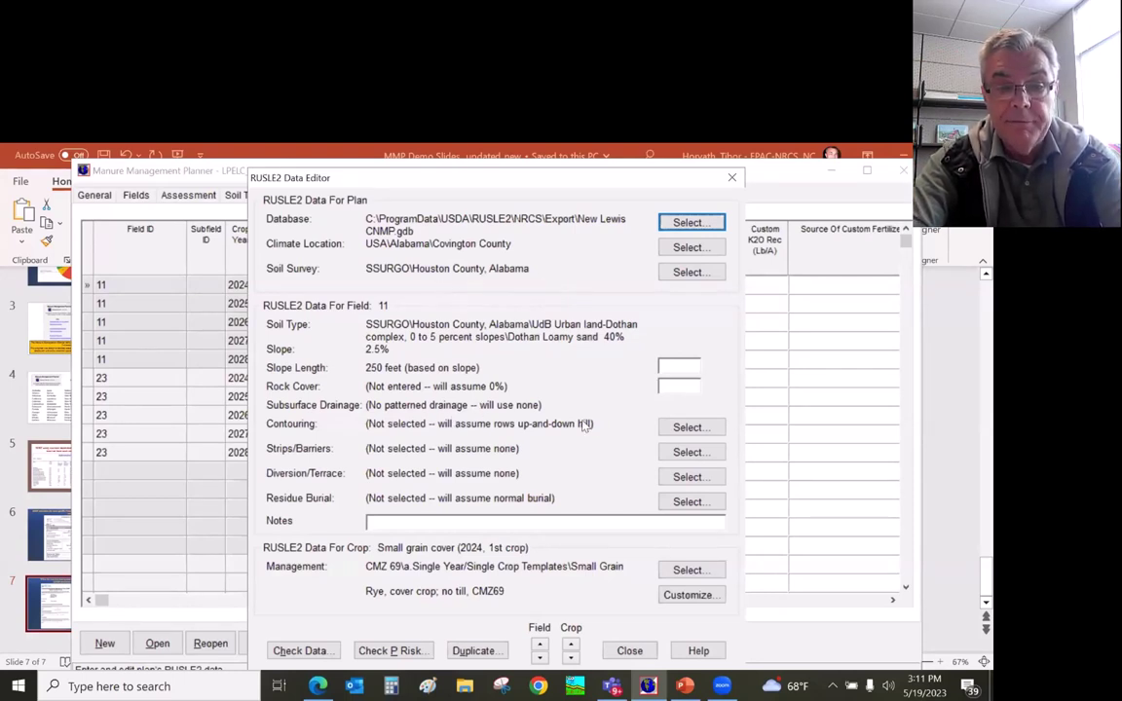
left_click(687, 429)
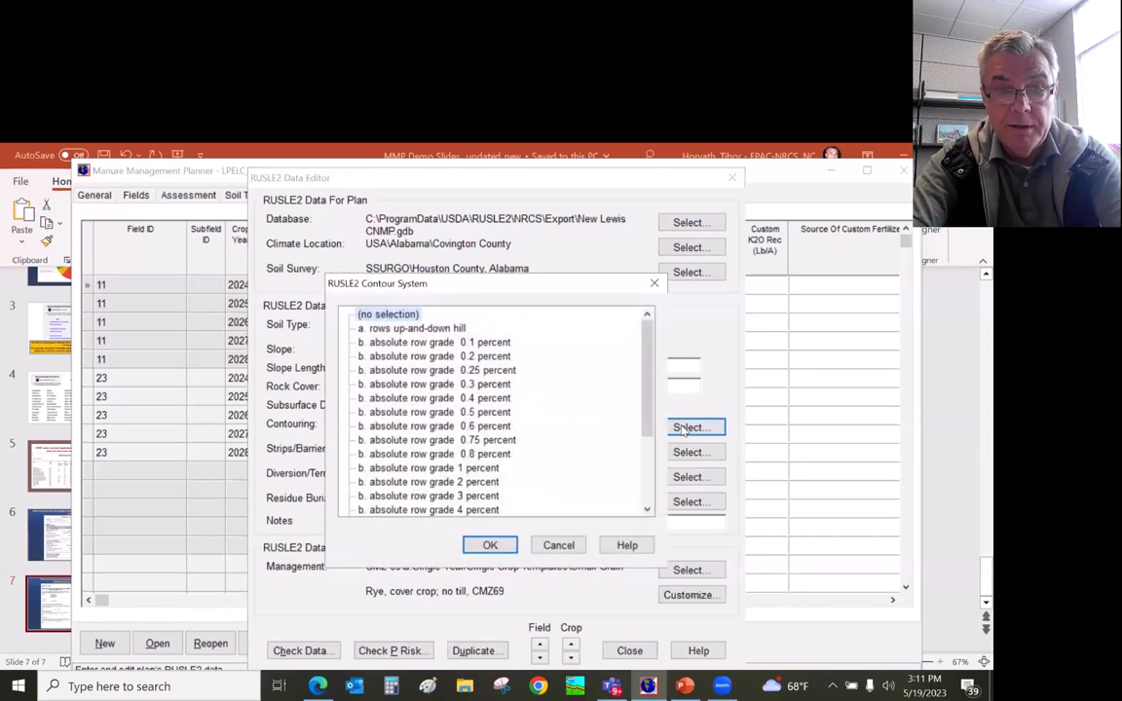
left_click(458, 469)
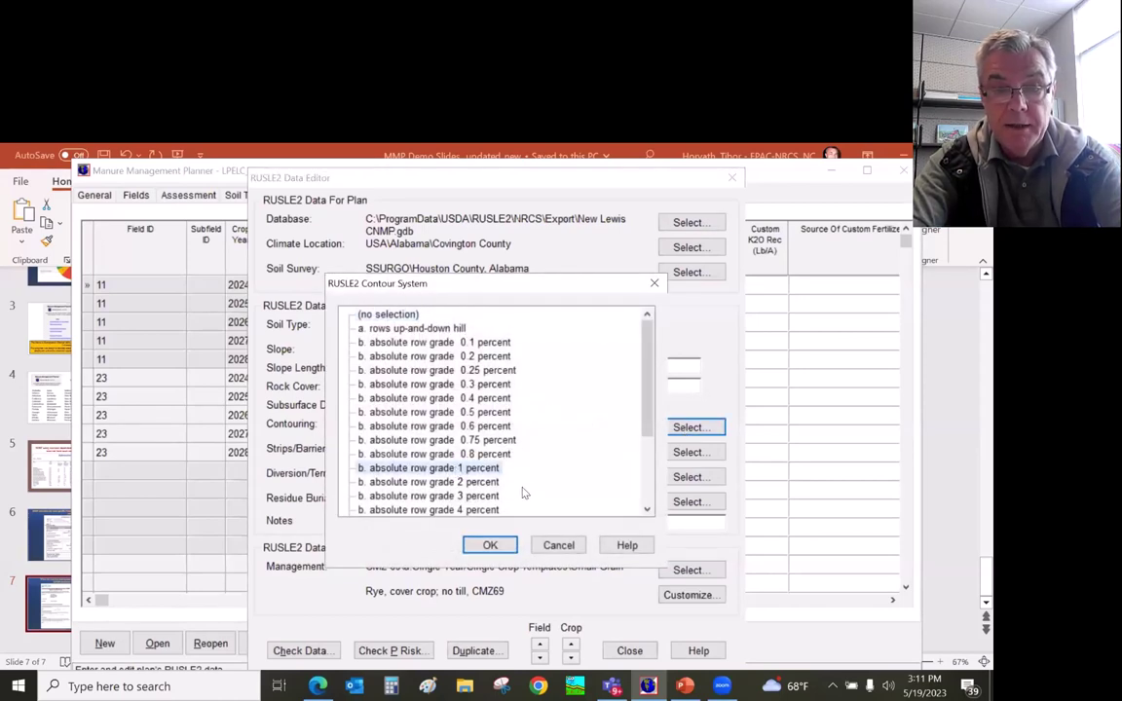
left_click(491, 544)
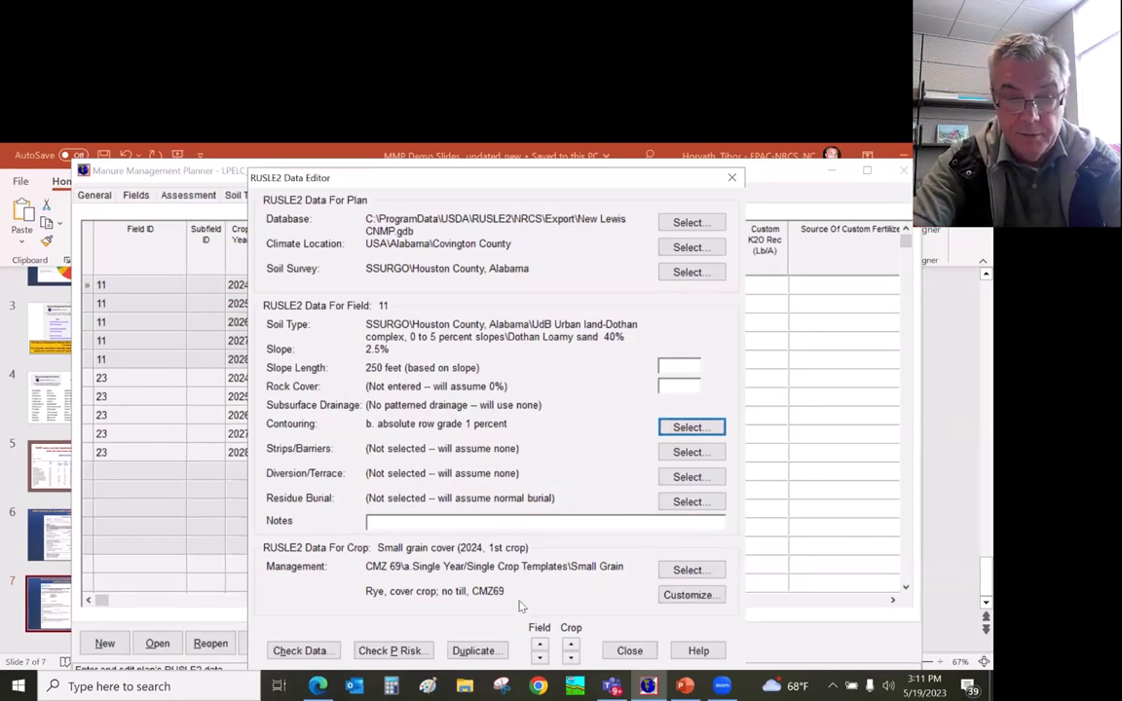
left_click(299, 650)
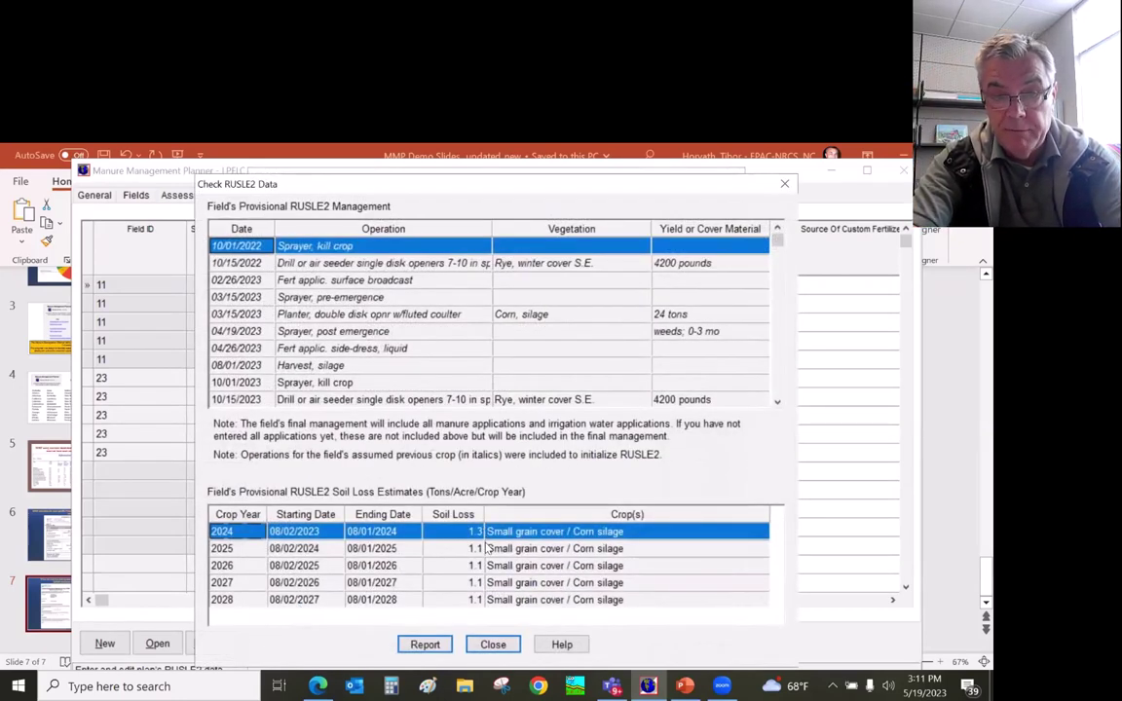
left_click(493, 643)
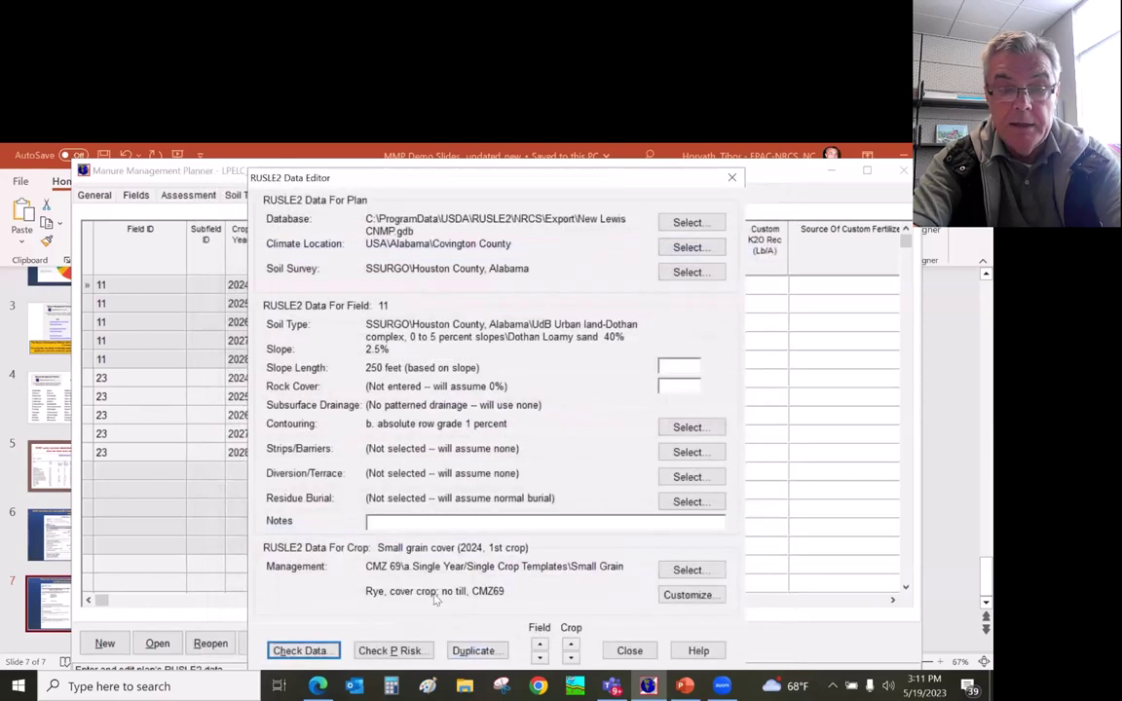
Generate the Alabama Phosphorus Index report for field 11, 2024, in Word and inspect its table.
left_click(392, 650)
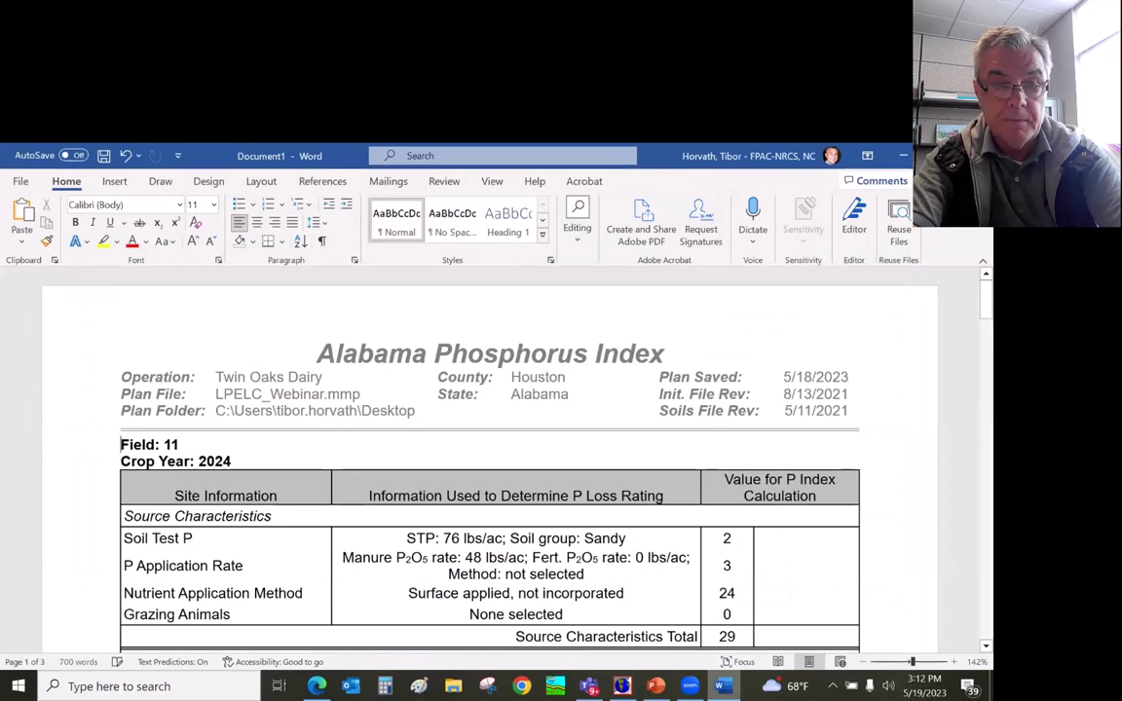
left_click(551, 526)
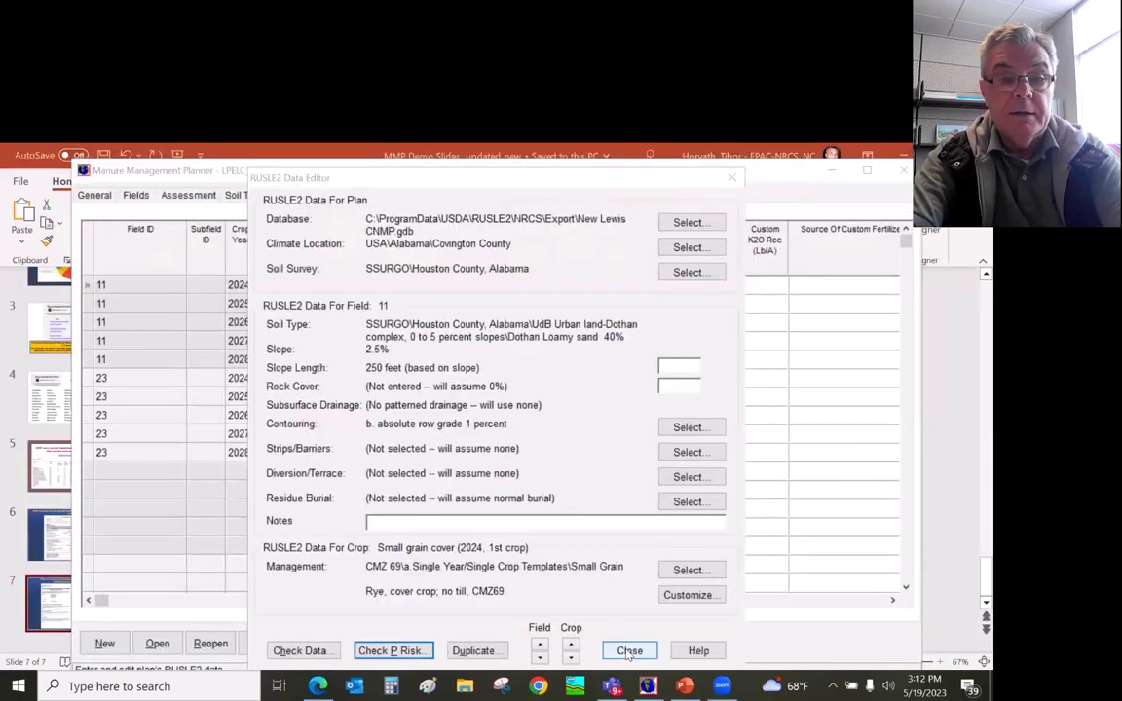
Close the RUSLE2 editor and view the 800-ton dry stack storage, checking the rectangular capacity calculator unchanged.
left_click(628, 652)
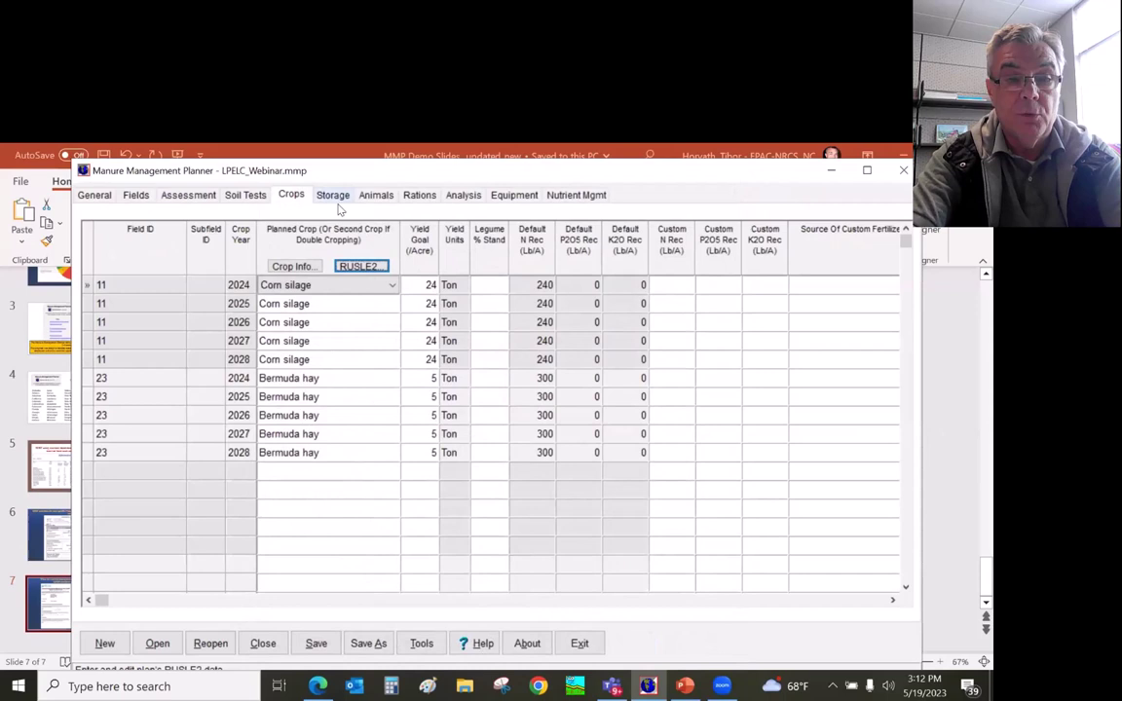
left_click(338, 204)
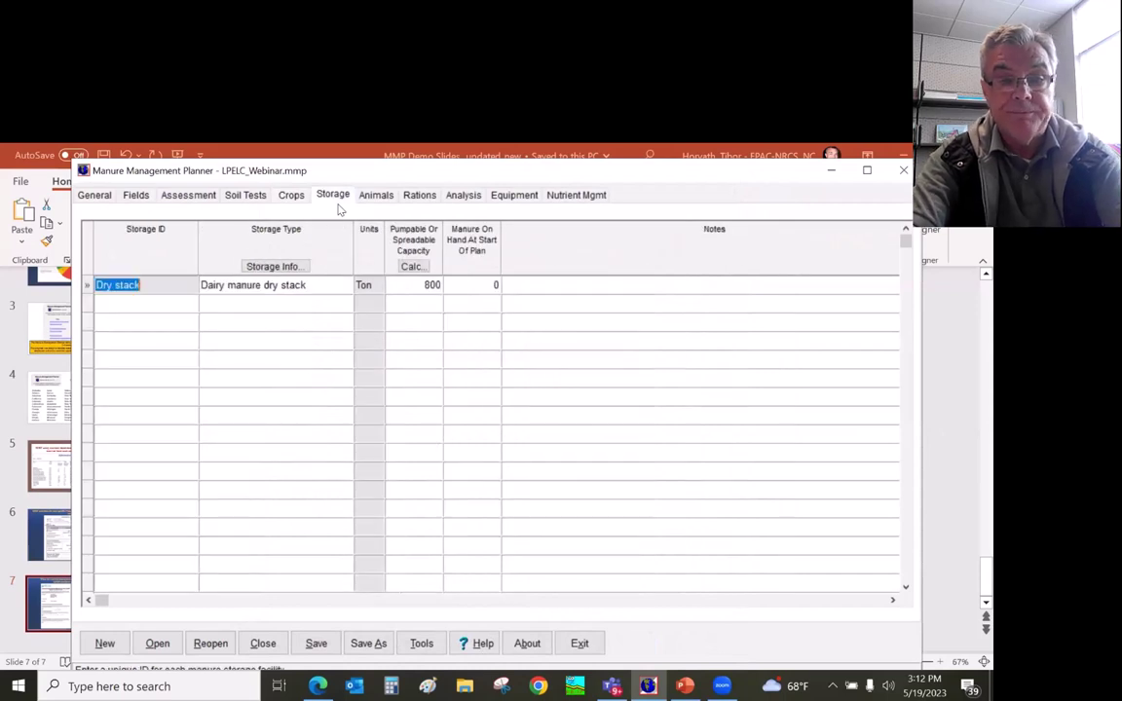
left_click(412, 267)
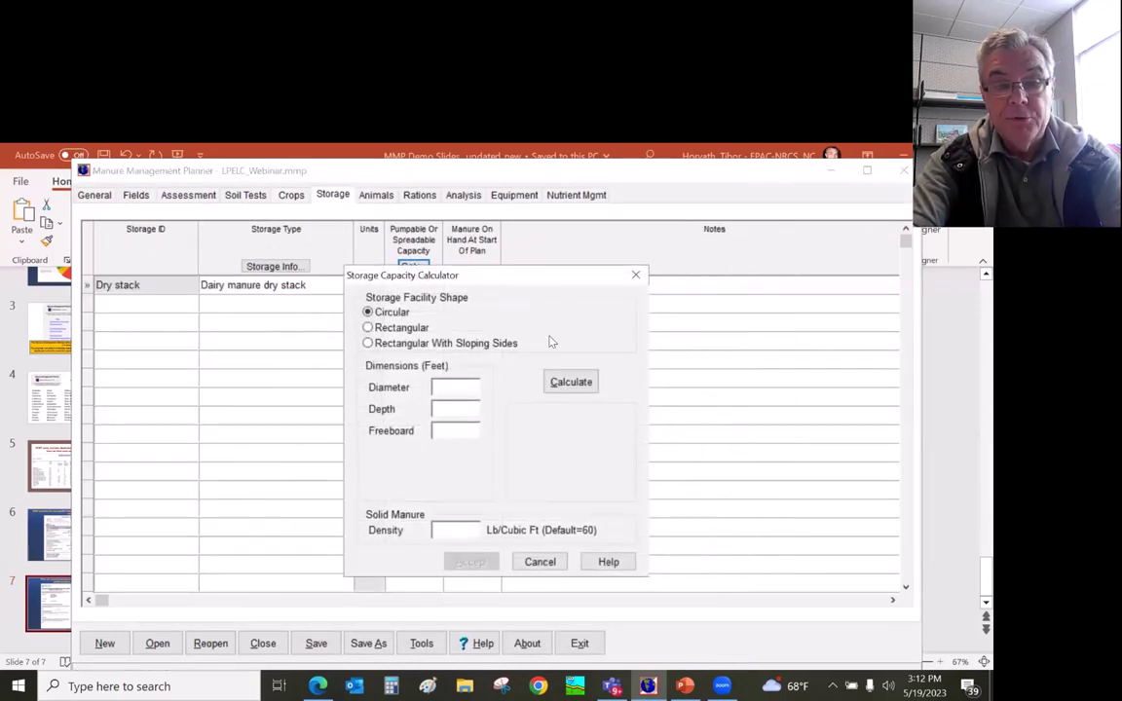
left_click(368, 327)
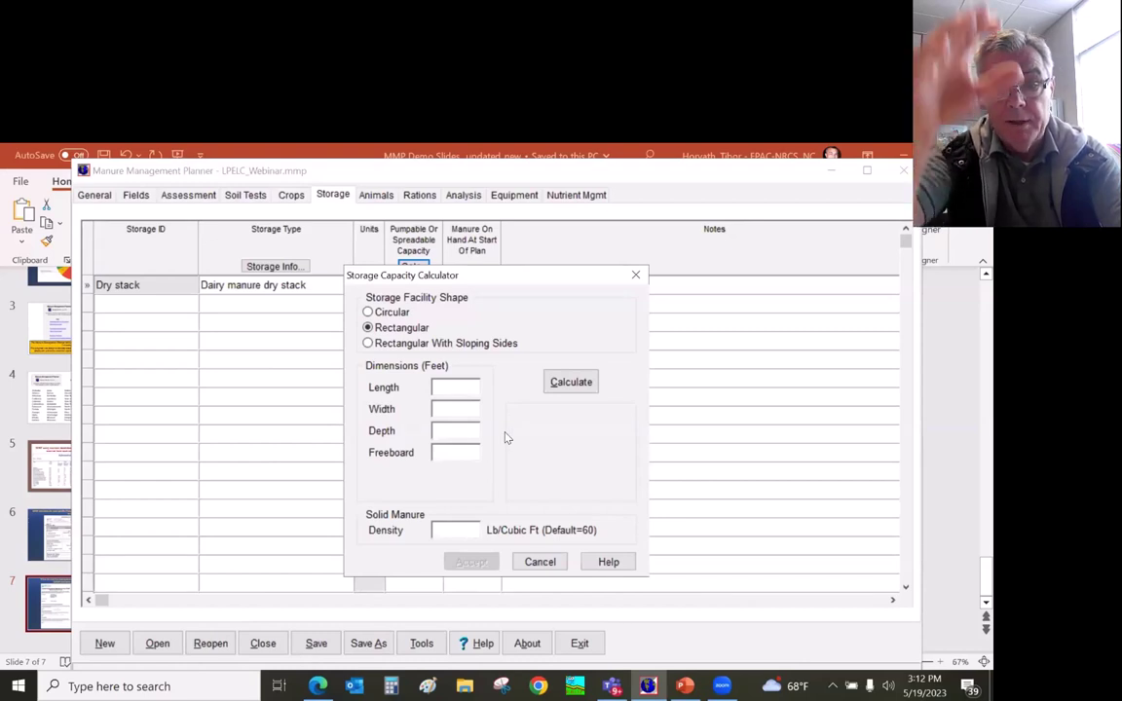
left_click(540, 562)
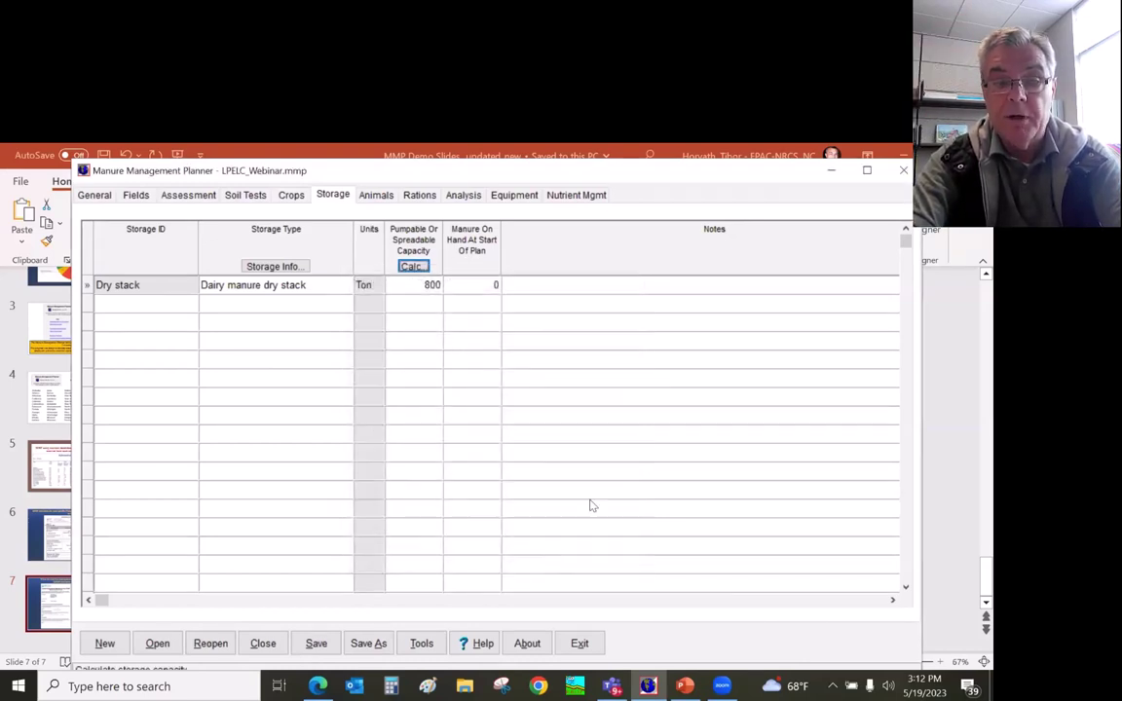
Review the milking cow, heifer and calf groups stored in the dry stack, moving the window lower.
left_click(375, 196)
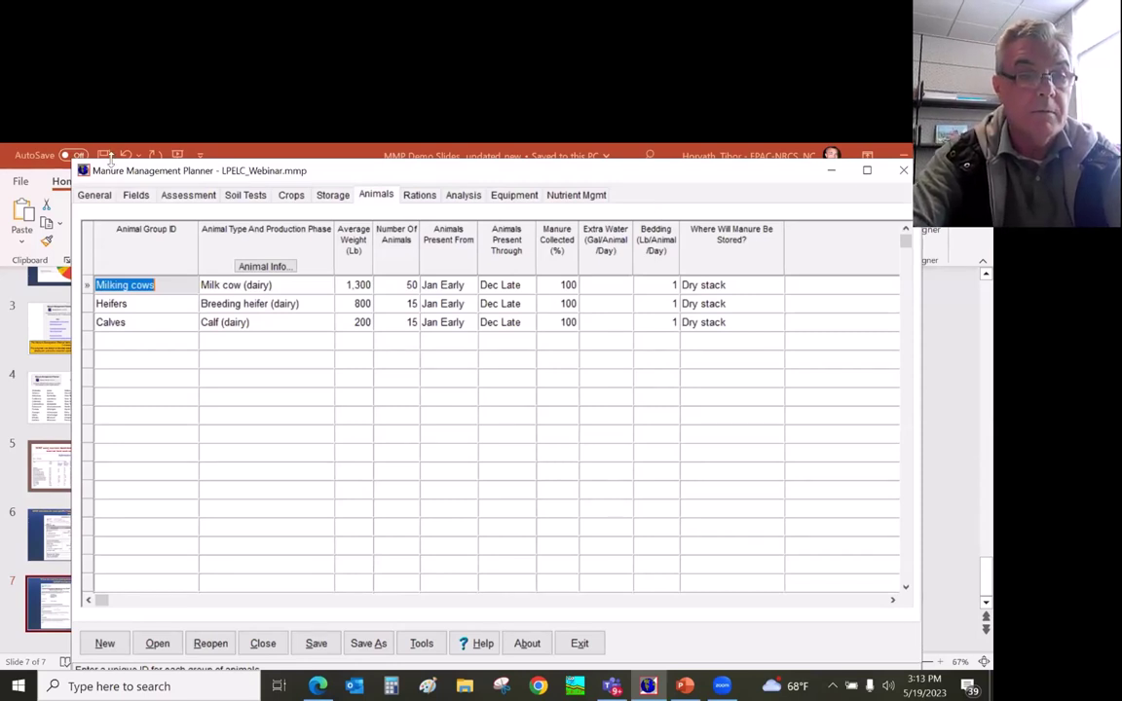
left_click_drag(821, 170, 820, 280)
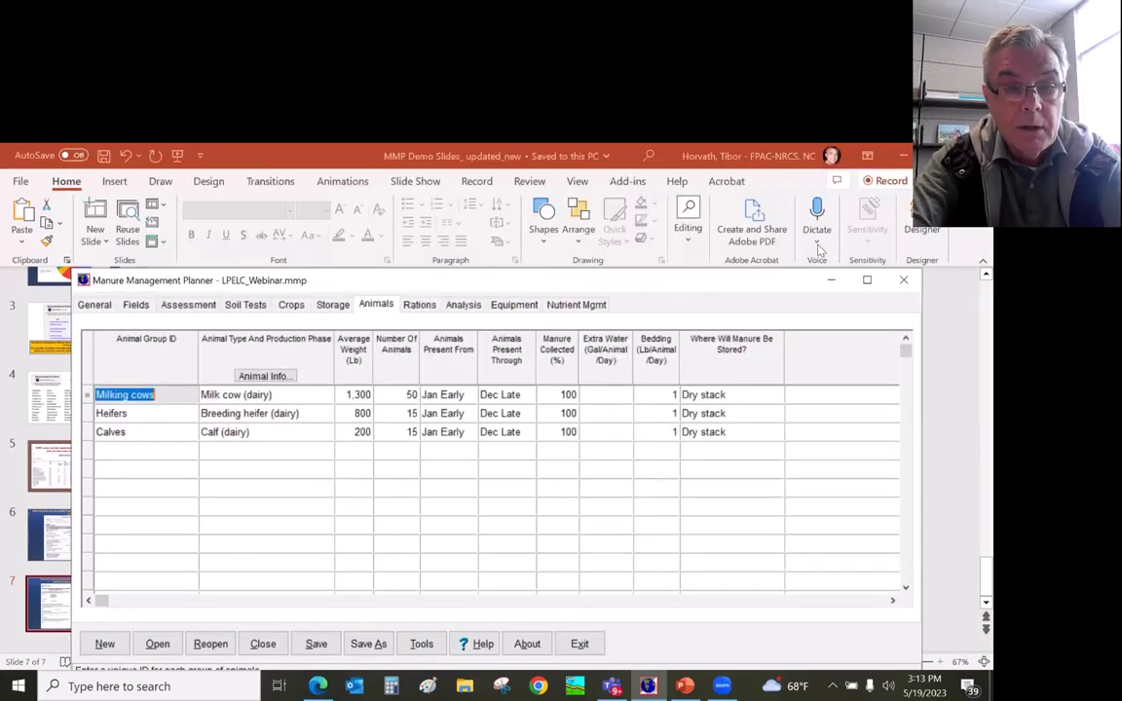
left_click(420, 305)
Review the dry stack's estimated 7.3 N, 4.8 P2O5, 5.6 K2O Lb/Ton analysis, then the box spreader equipment.
left_click(464, 304)
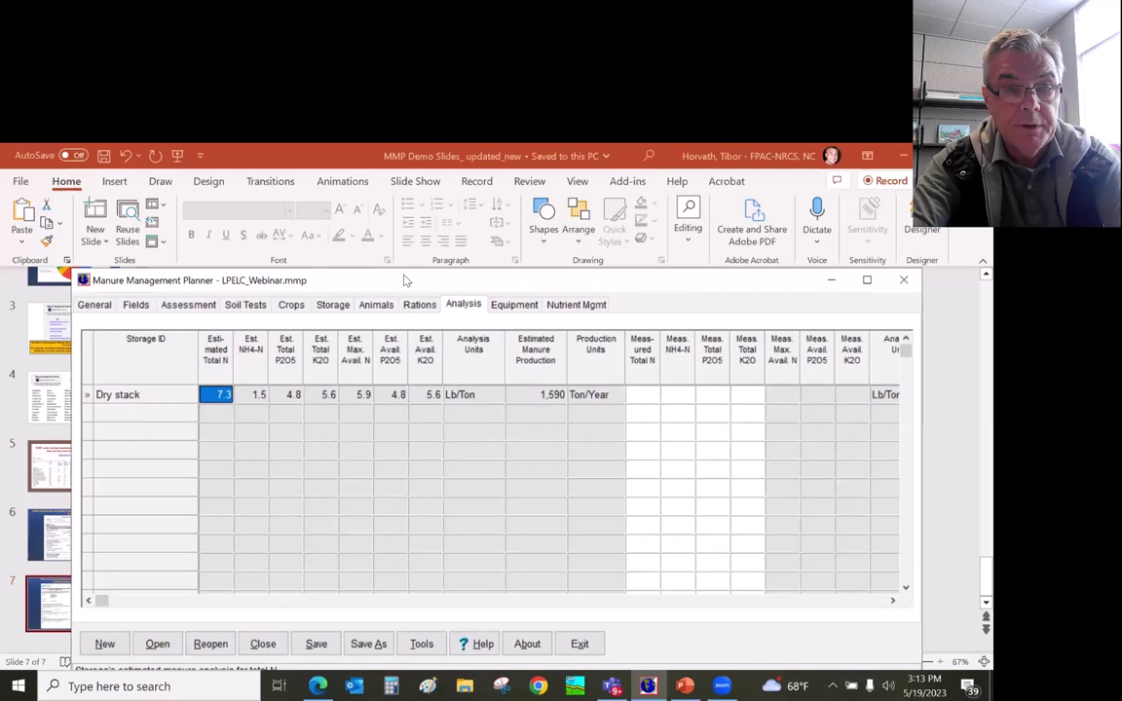
left_click_drag(406, 280, 359, 227)
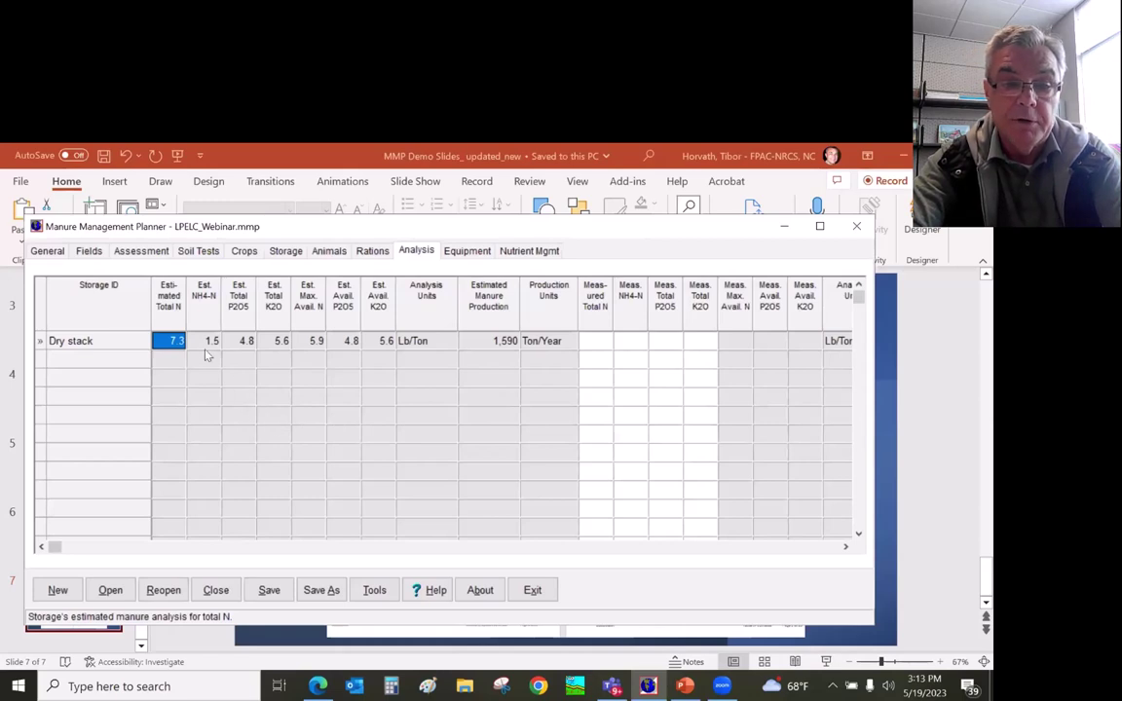
key("Tab")
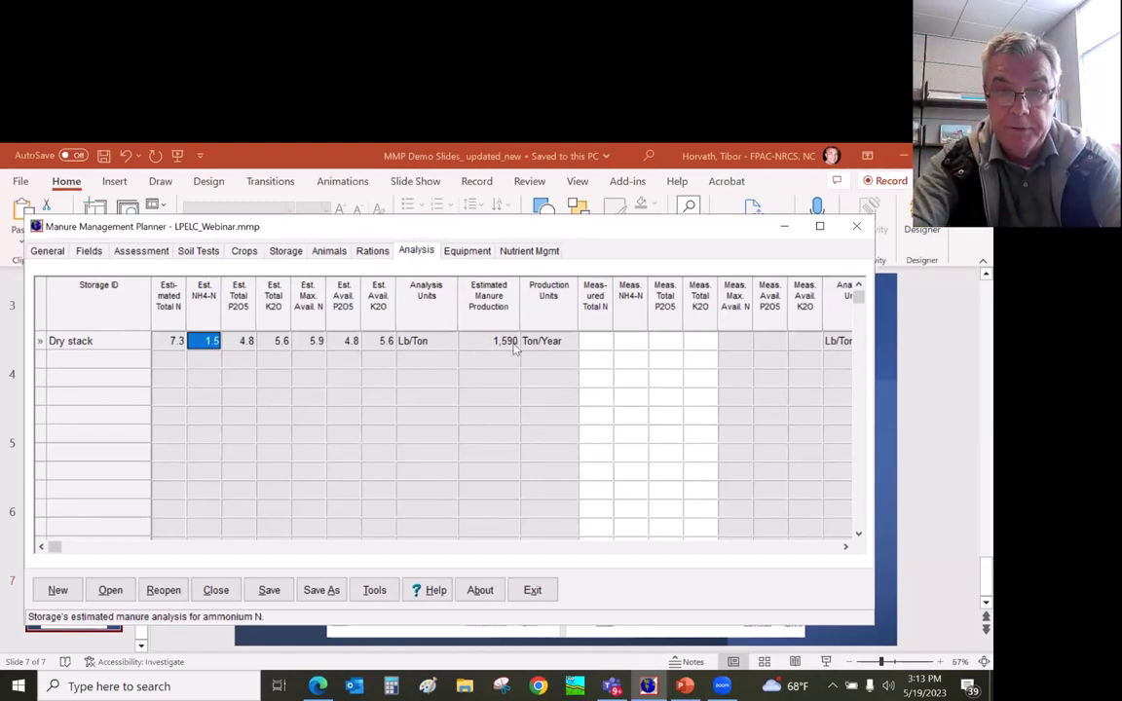
left_click(471, 252)
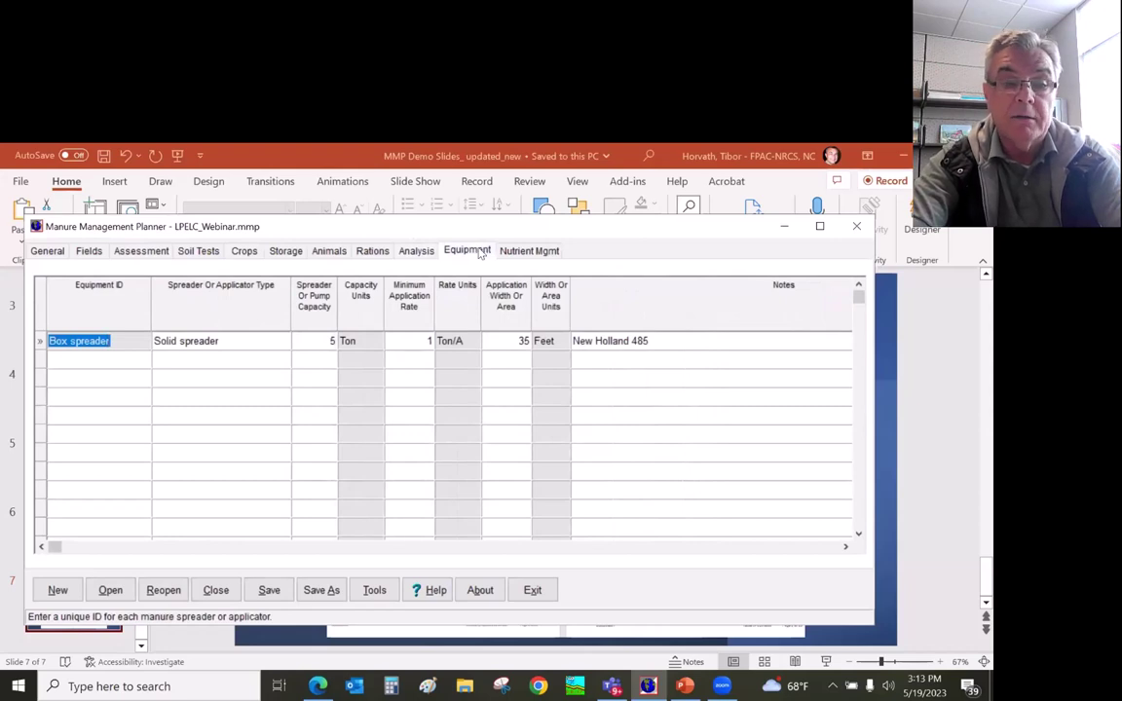
Show field 23's April 2024 dry stack application at 1.5 Ton/A over 116.3 acres and select its rate.
left_click(529, 251)
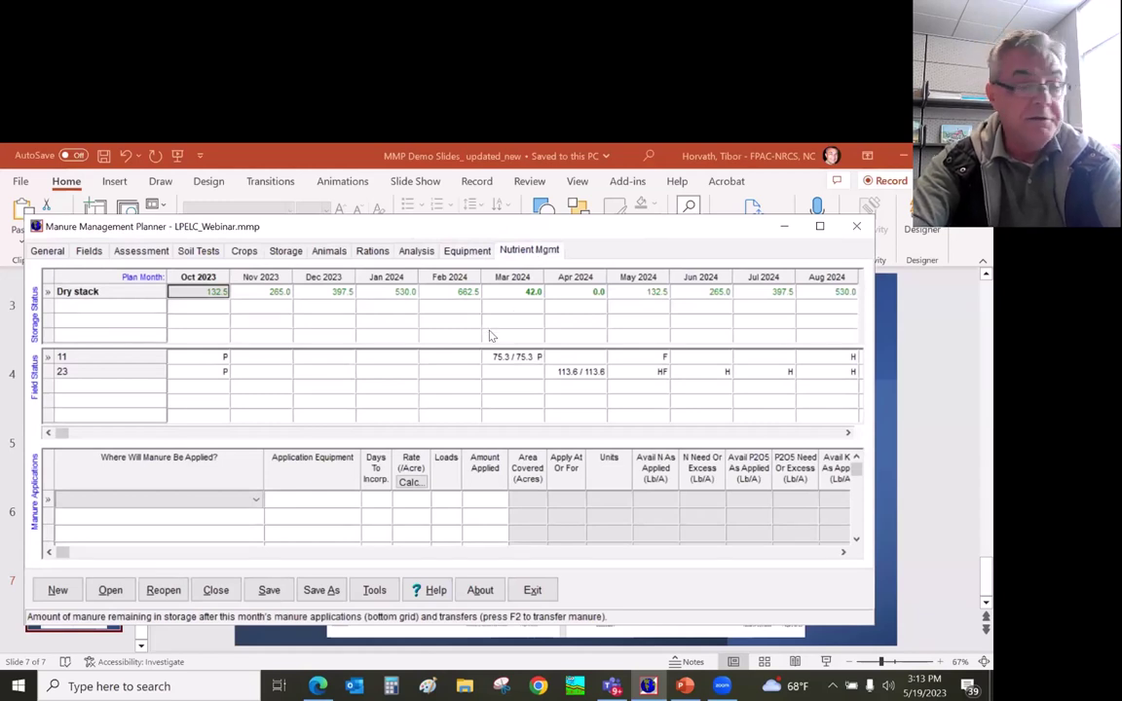
left_click(575, 371)
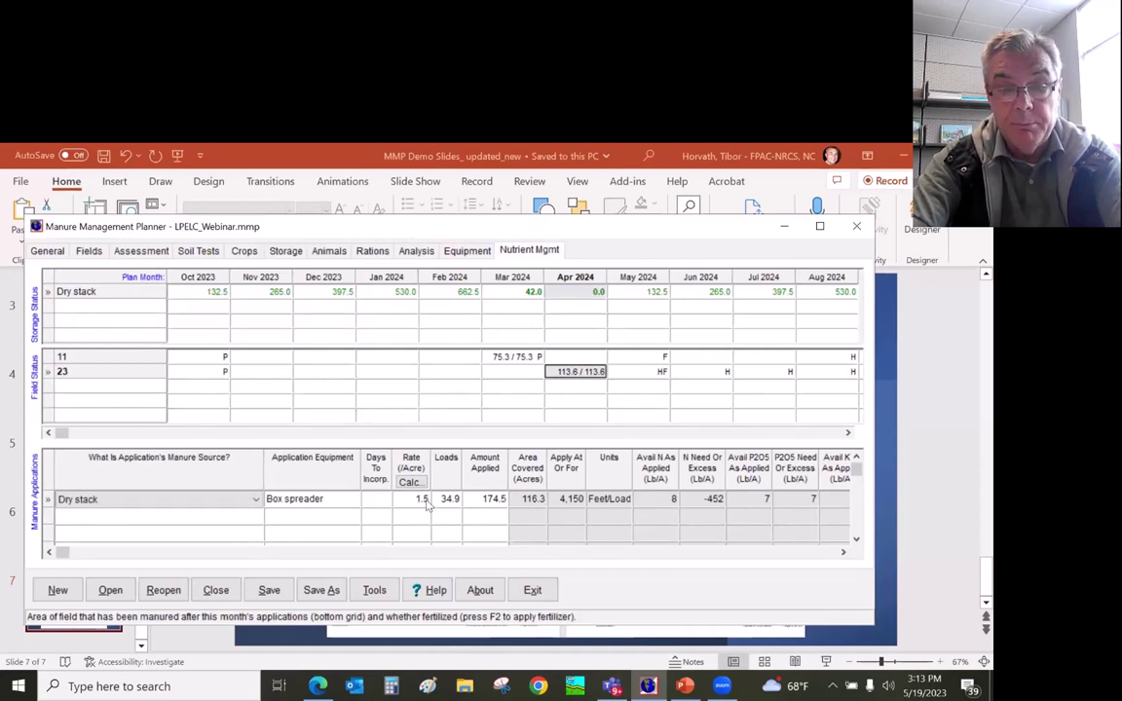
left_click(421, 499)
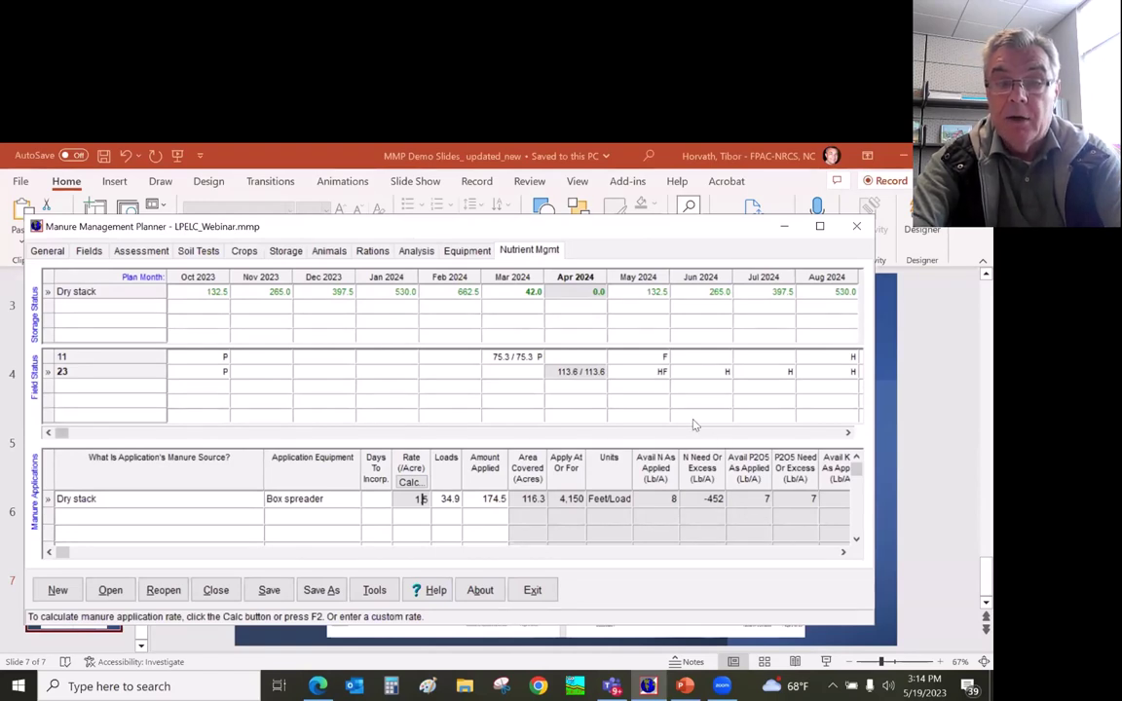
Check field 11's May 2024 fertilizer, then add a new Export transfer for the Feb 2024 dry stack.
double_click(629, 358)
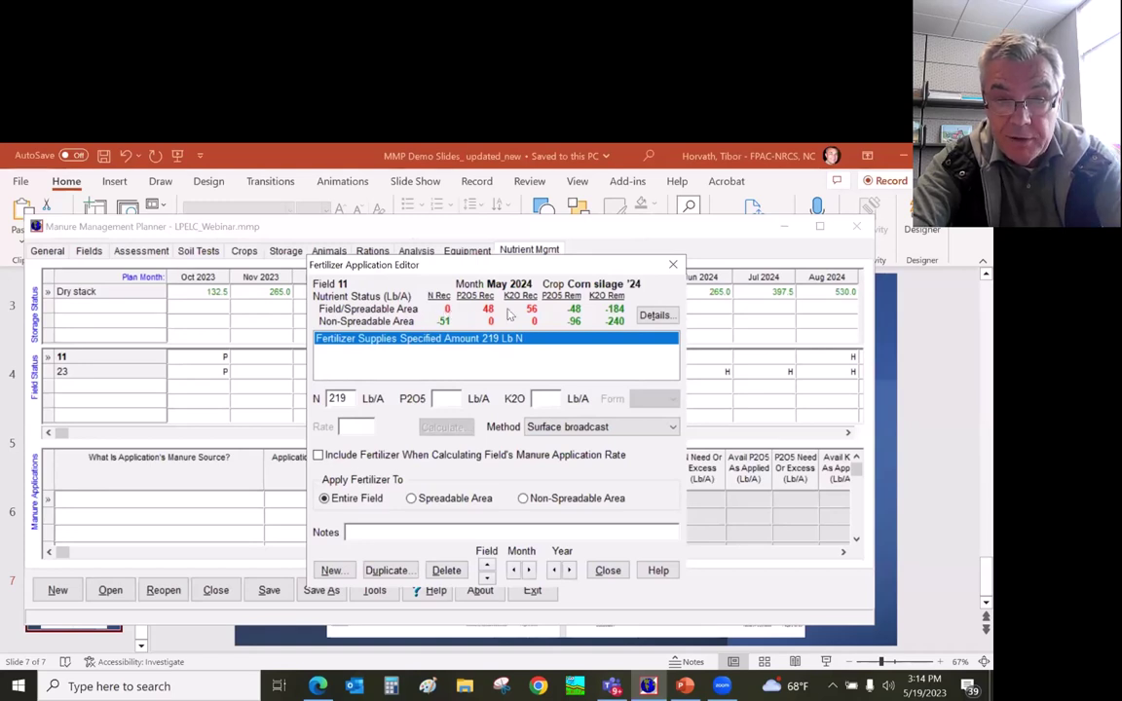
left_click(608, 569)
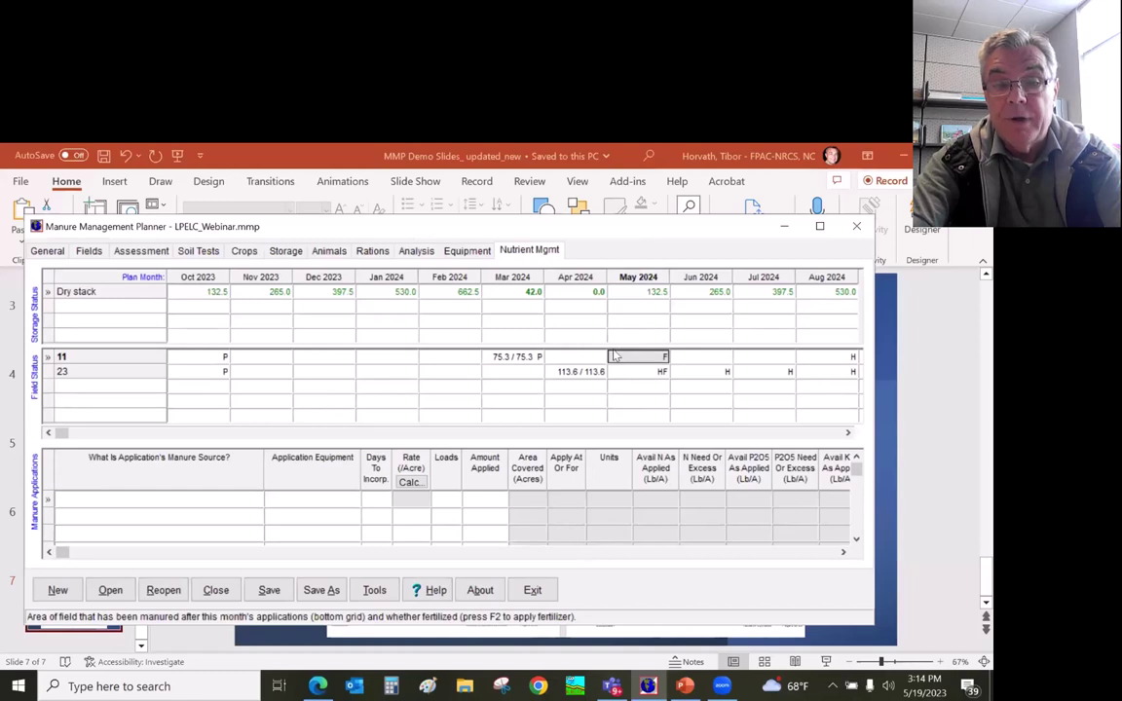
double_click(461, 294)
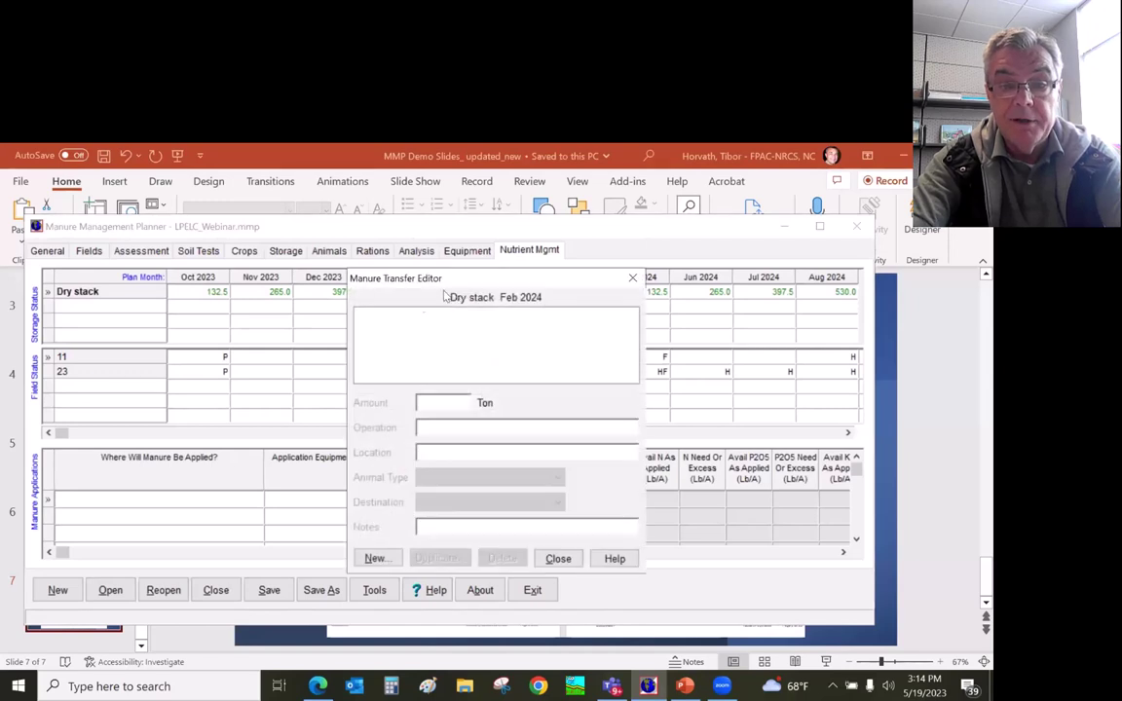
left_click(373, 560)
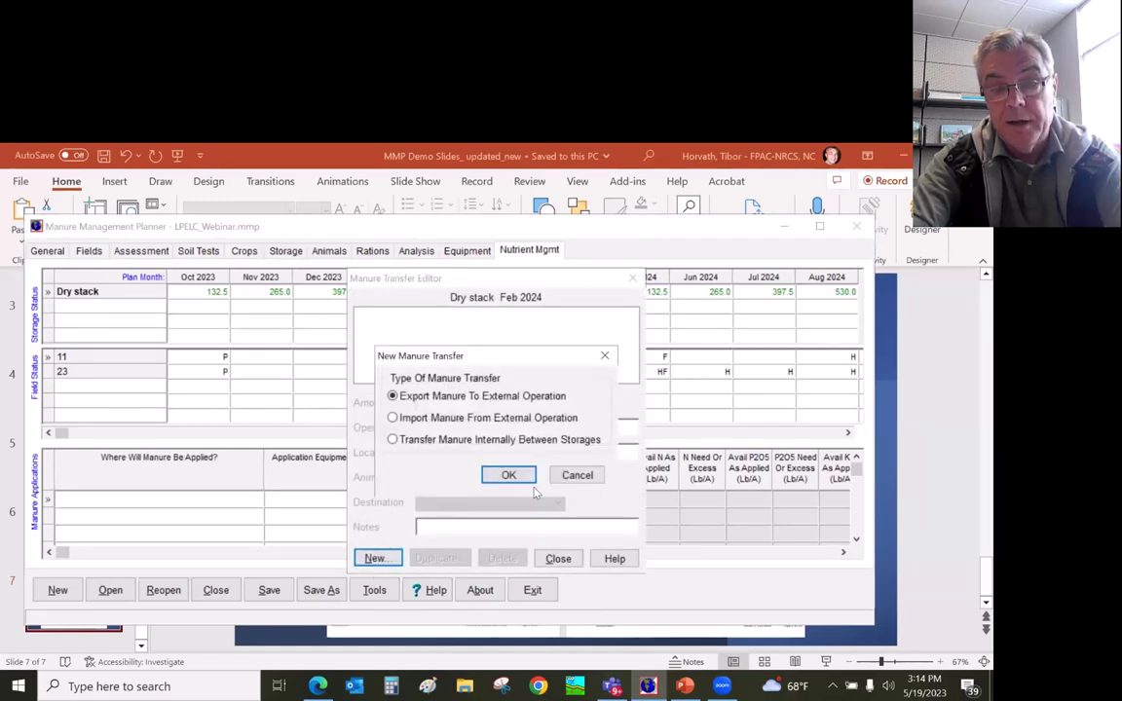
left_click(508, 475)
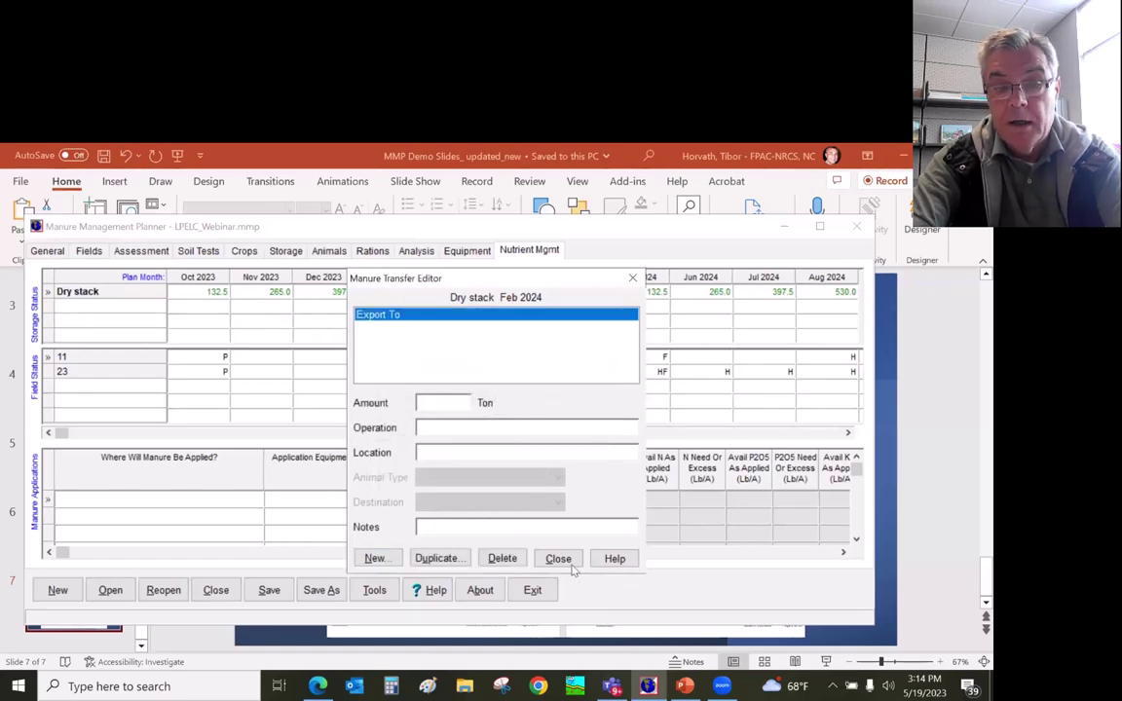
Close the transfer editor and preview Projected Soil P And K Levels: P 55 field 11, 67 field 23.
left_click(557, 559)
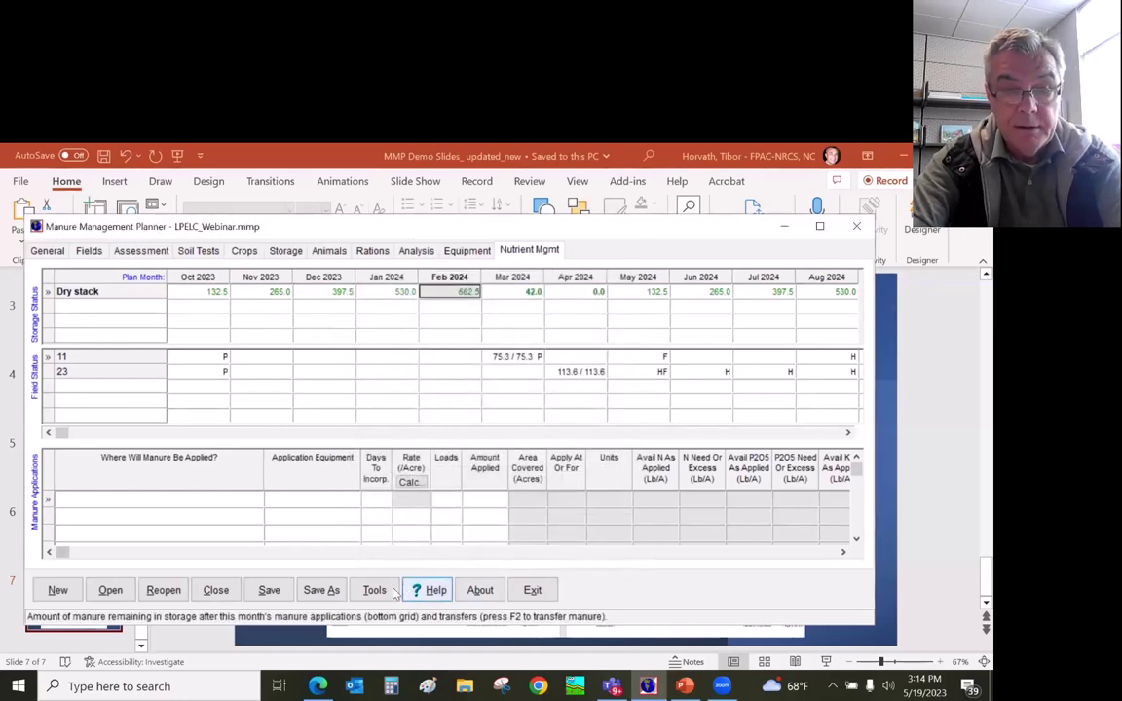
left_click(374, 590)
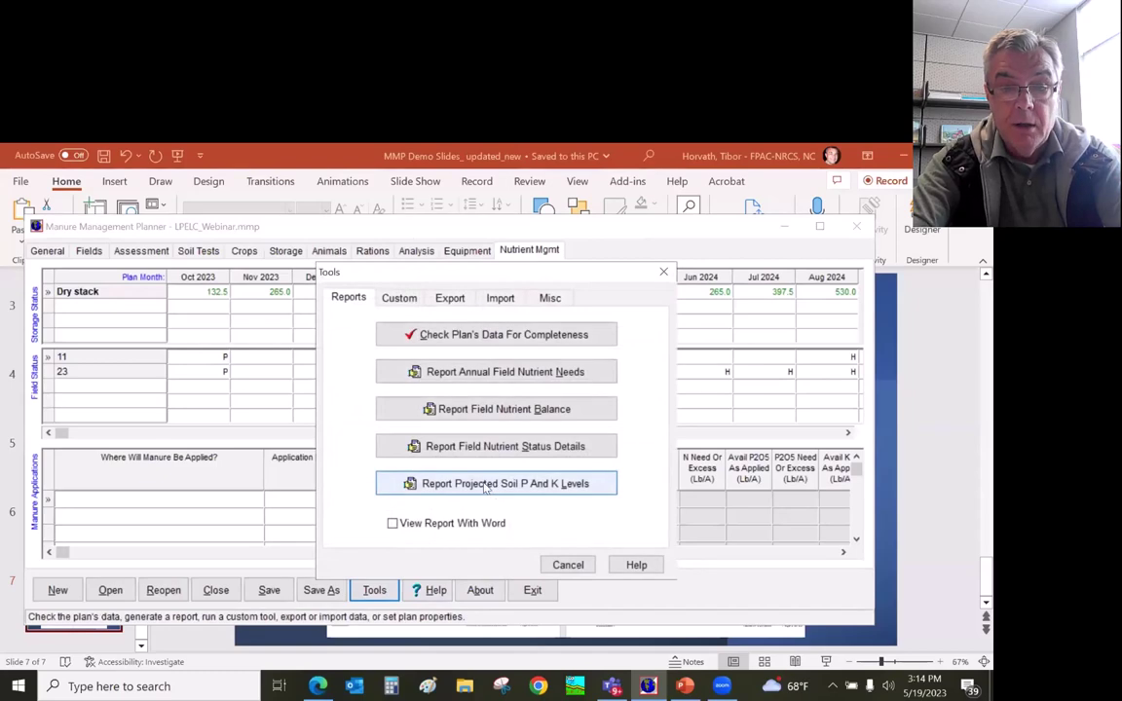
left_click(481, 484)
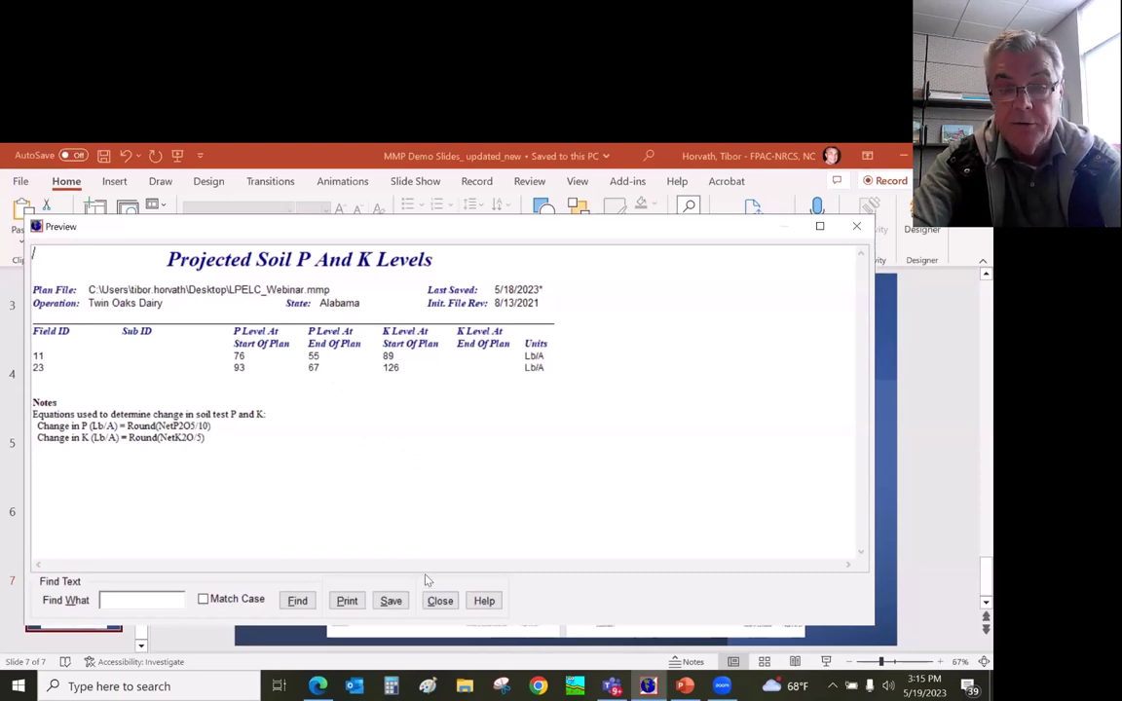
Run the completeness check, which flags the Feb 2024 transfer's missing amount and operation.
left_click(440, 602)
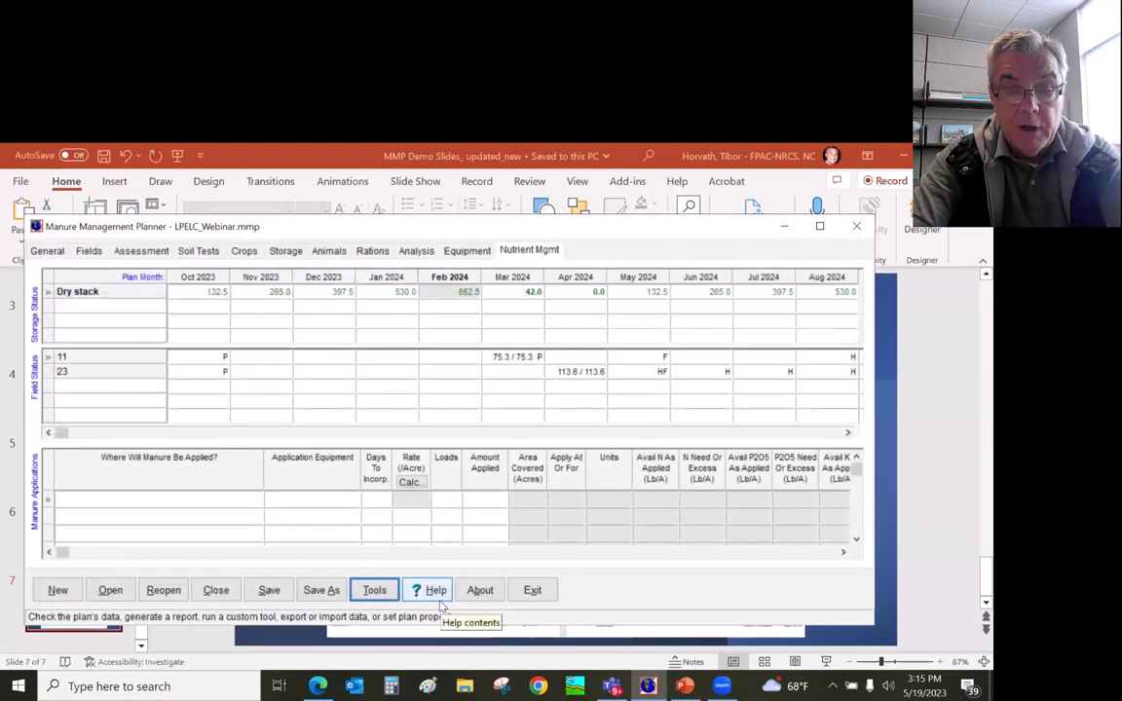
left_click(376, 591)
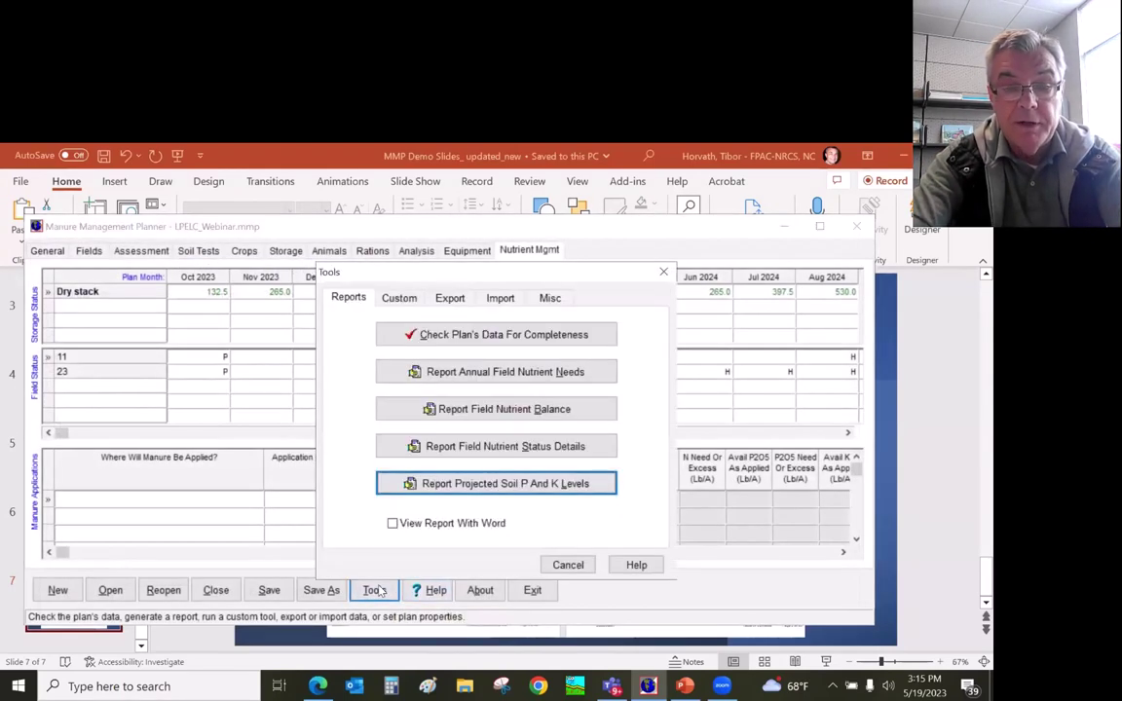
left_click(473, 337)
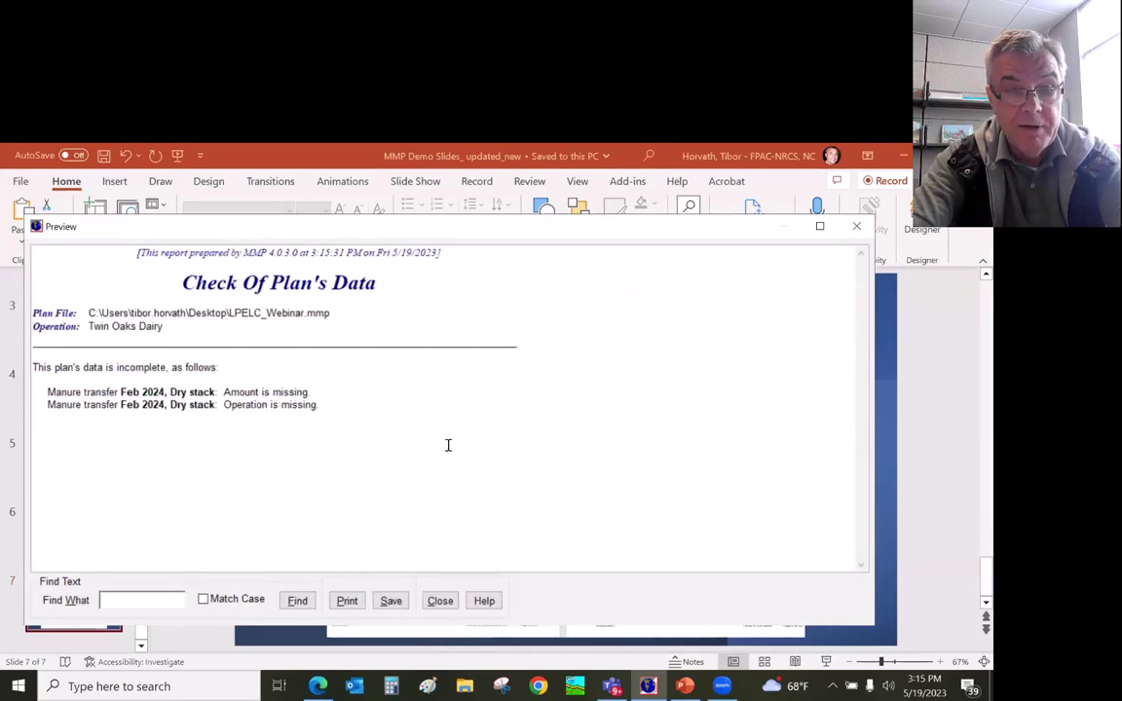
left_click(440, 600)
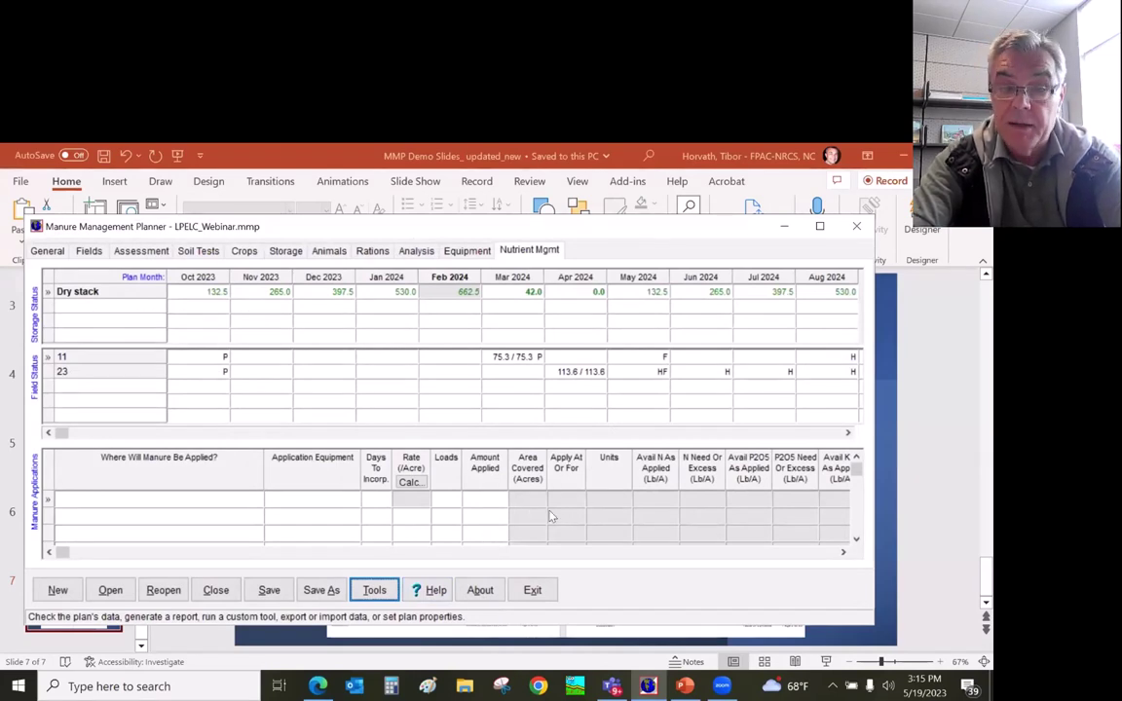
Run Make CNMP Document from the National USDA-NRCS Format Document Maker custom tools.
left_click(375, 589)
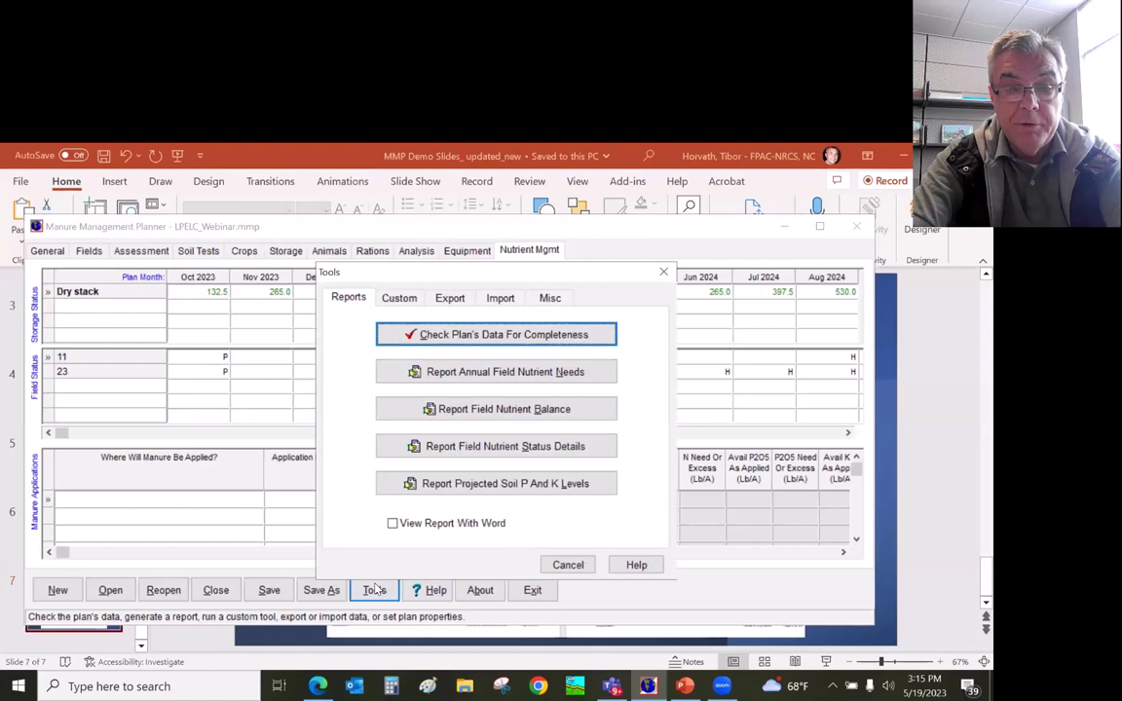
left_click(398, 299)
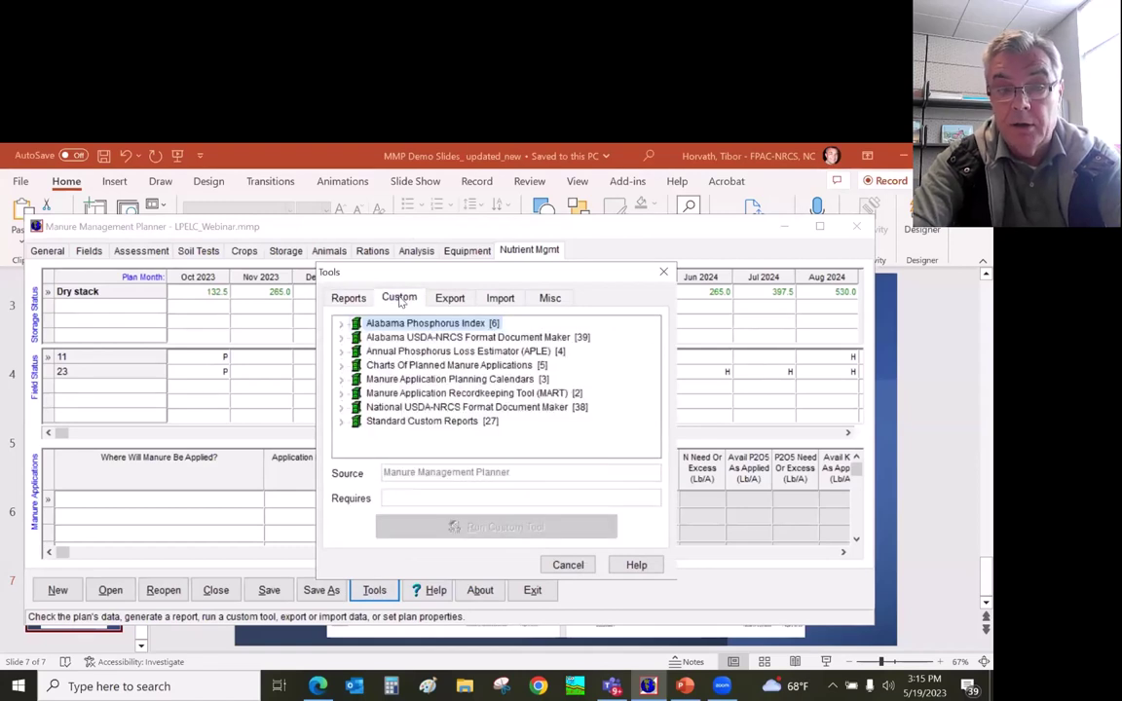
double_click(516, 408)
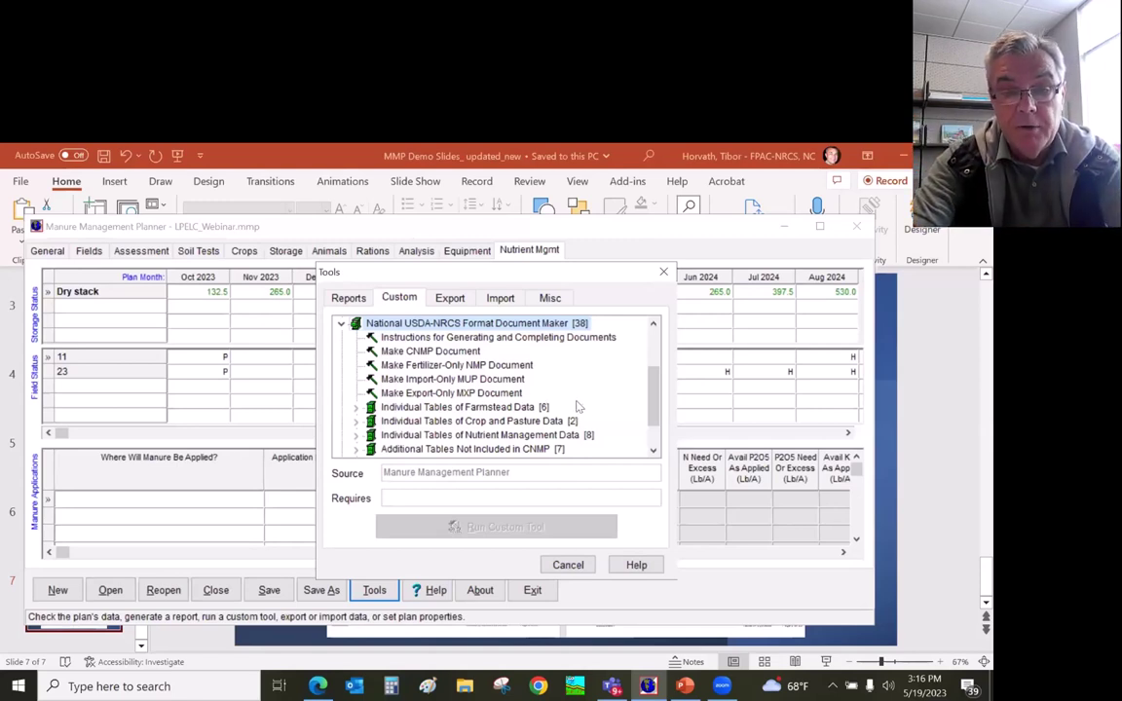
left_click(441, 350)
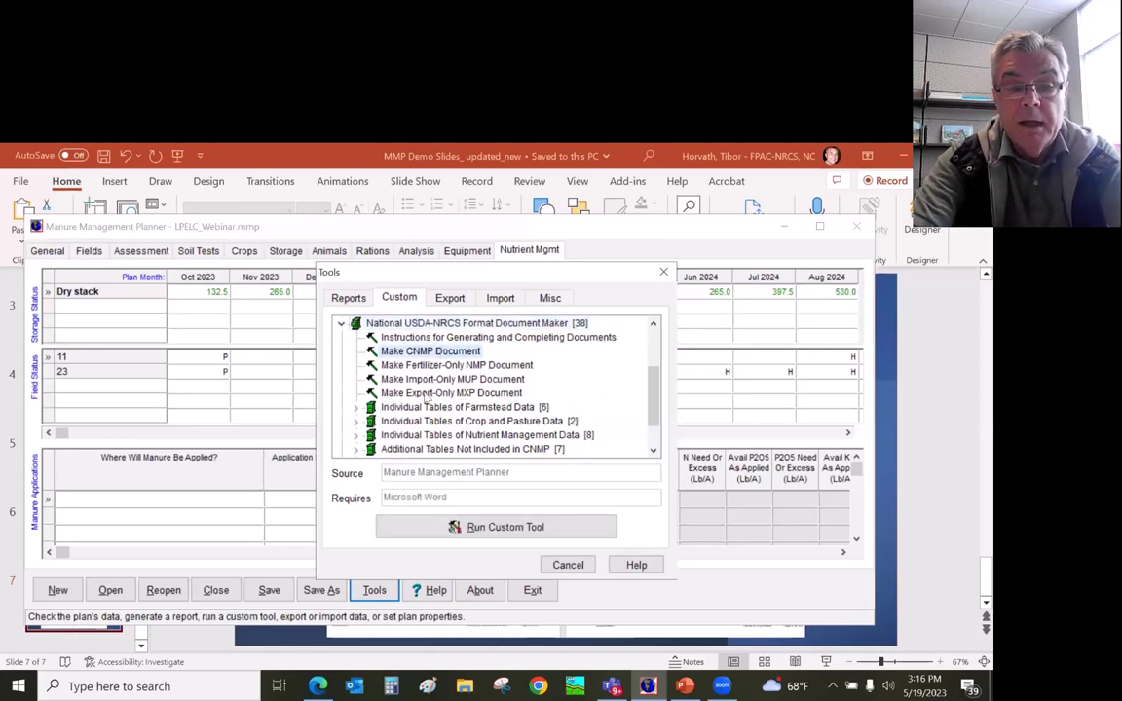
left_click(496, 529)
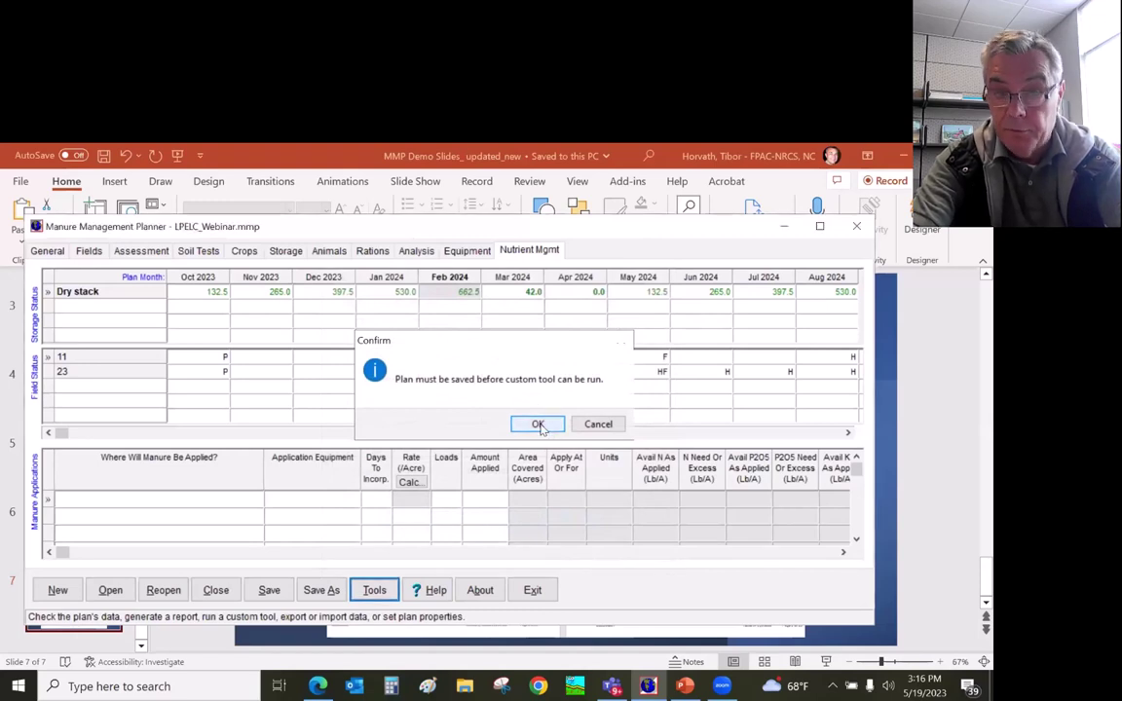
Save the plan and update the existing LPELC_Webinar.nat-cnmp.docx, yielding a 25-page CNMP document in Word.
left_click(538, 425)
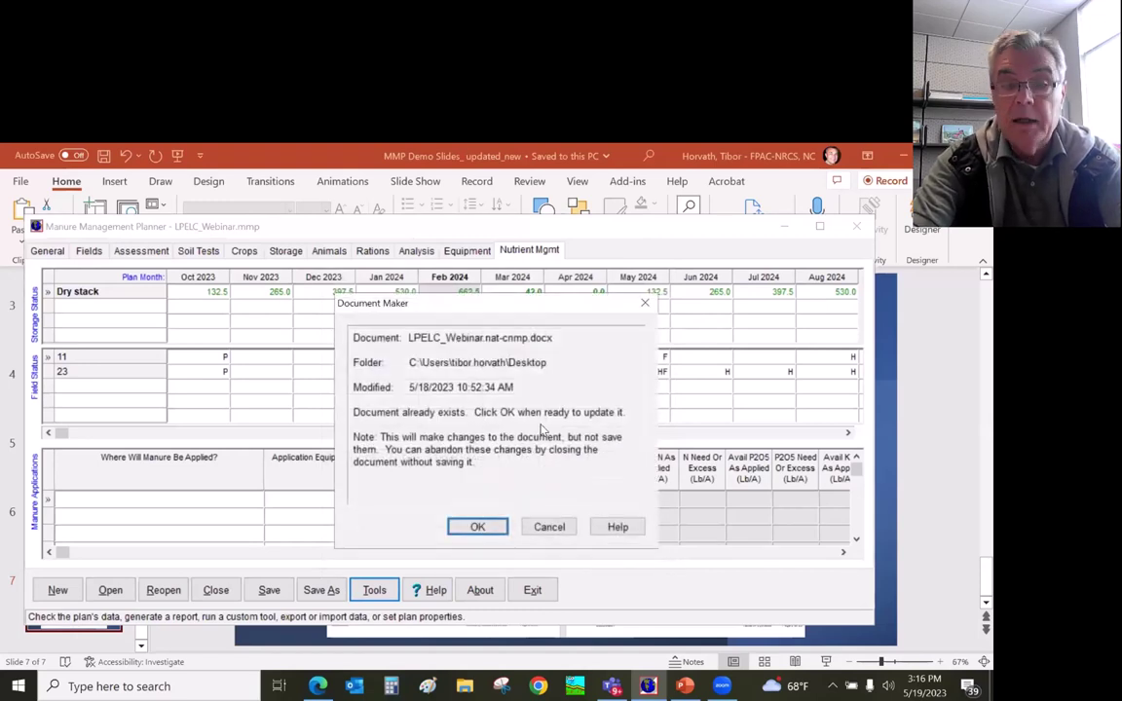
left_click(477, 526)
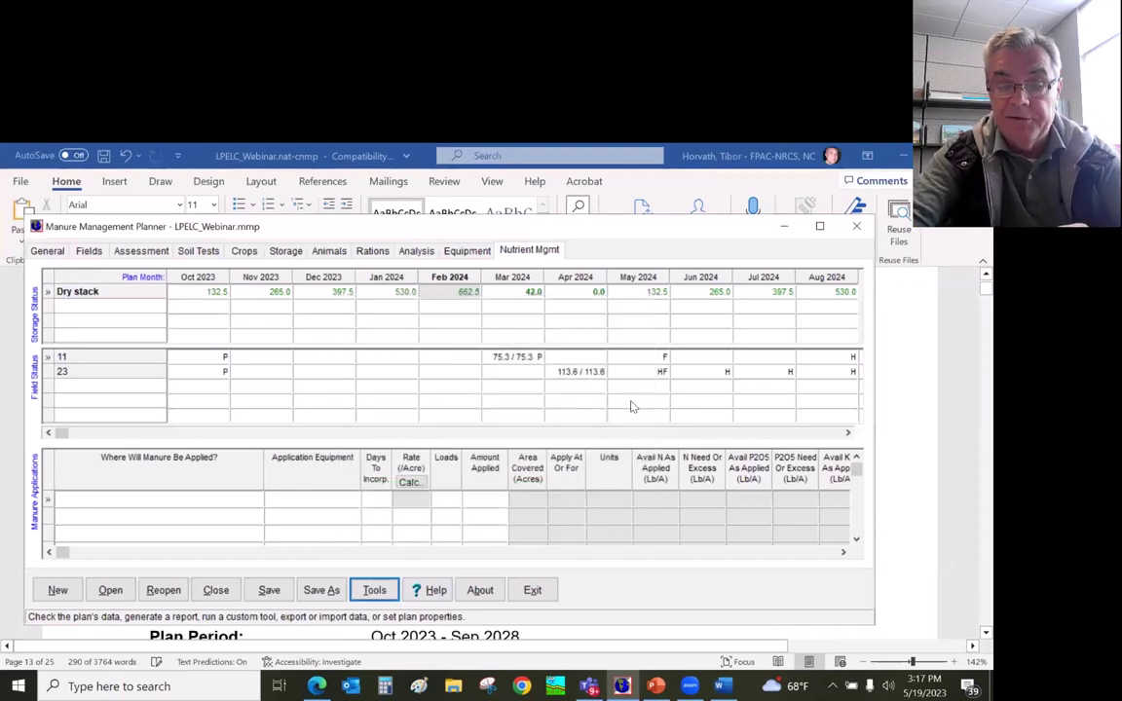
Bring the CNMP Word document forward and scroll from its title page to page 13's Alabama Phosphorus Index table.
left_click(721, 687)
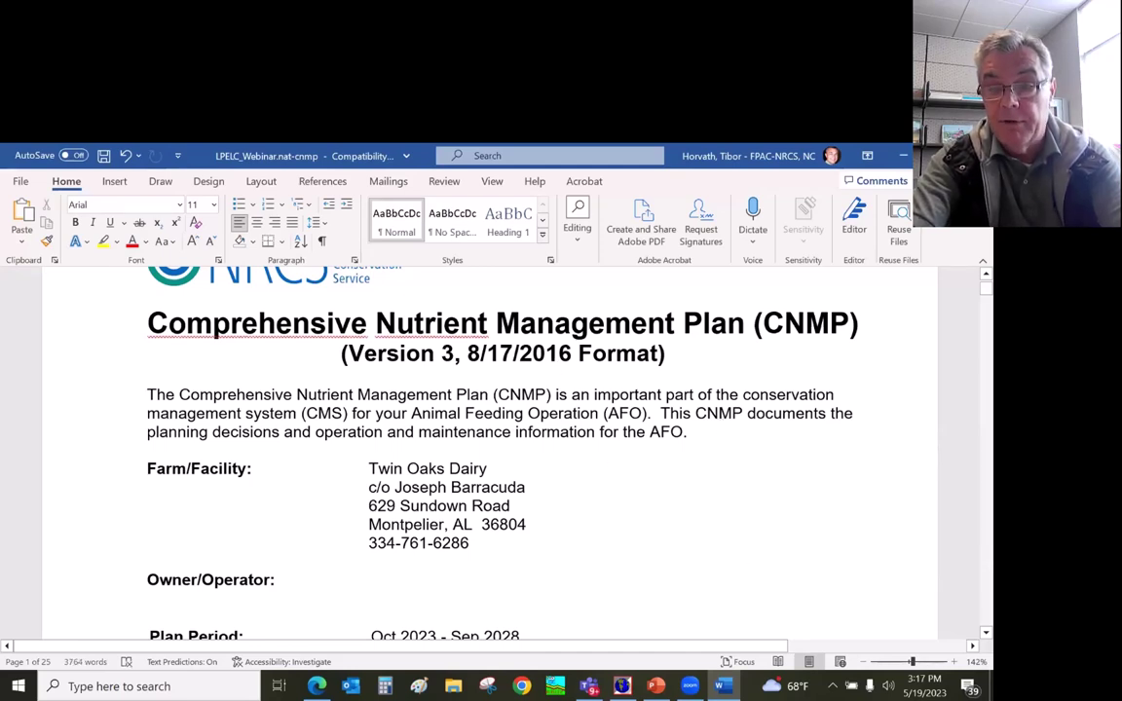
scroll(886, 569, "down", 3)
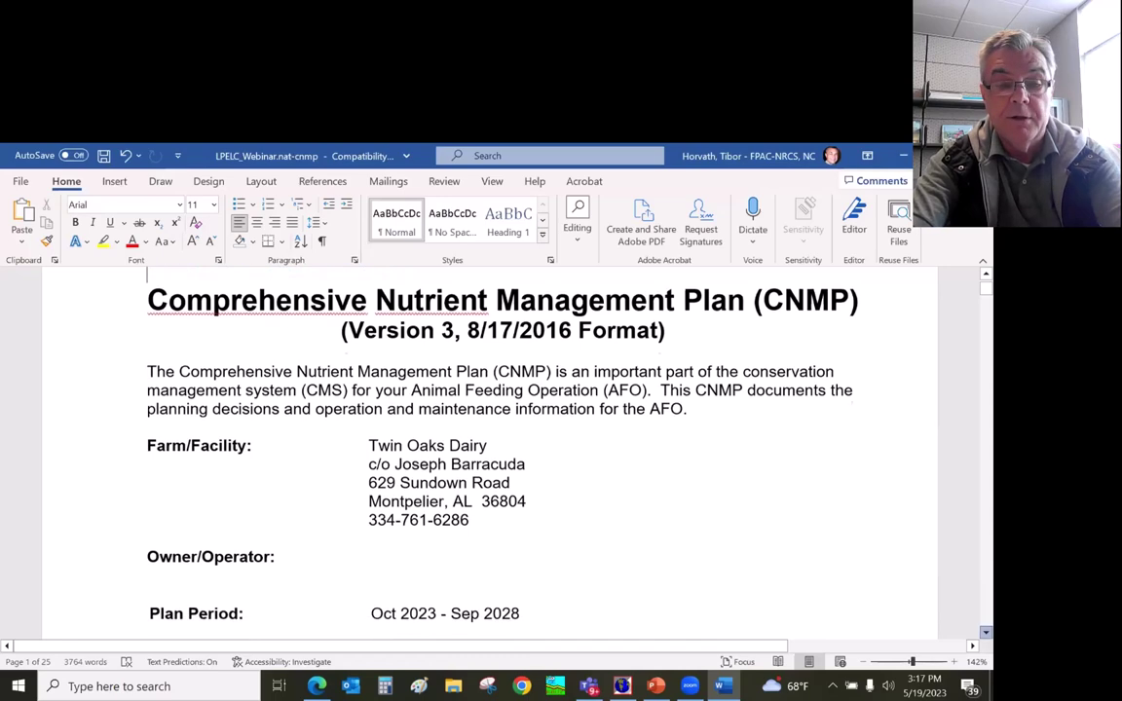
scroll(886, 570, "down", 7)
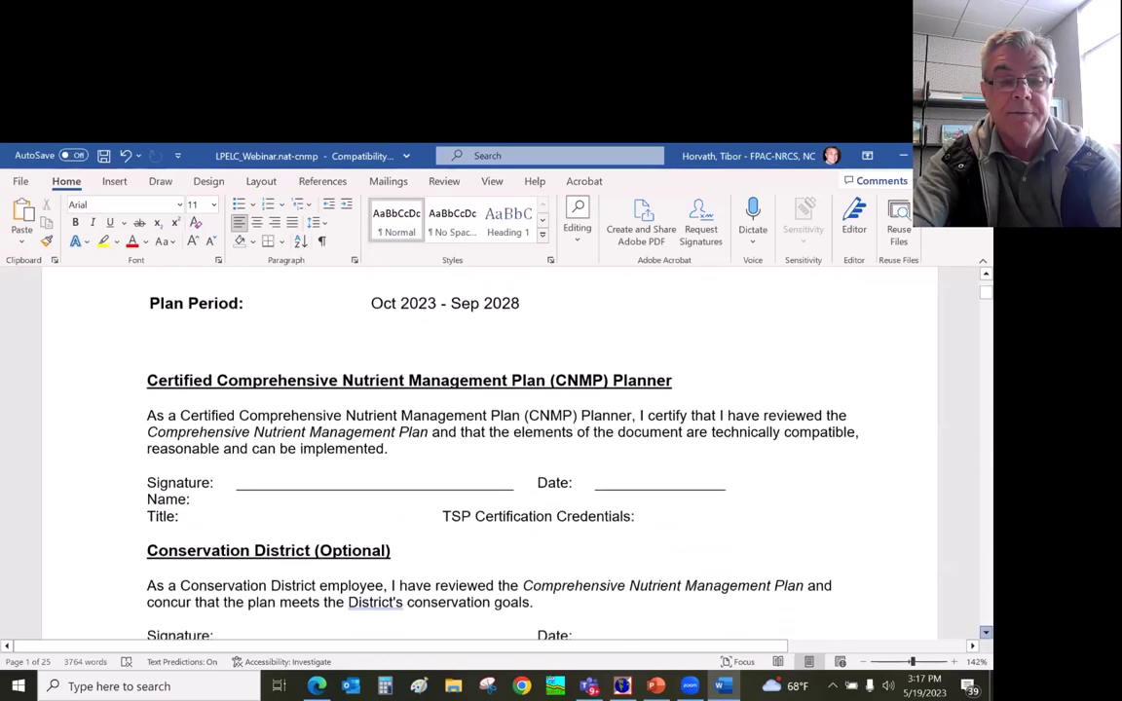
scroll(489, 457, "down", 8)
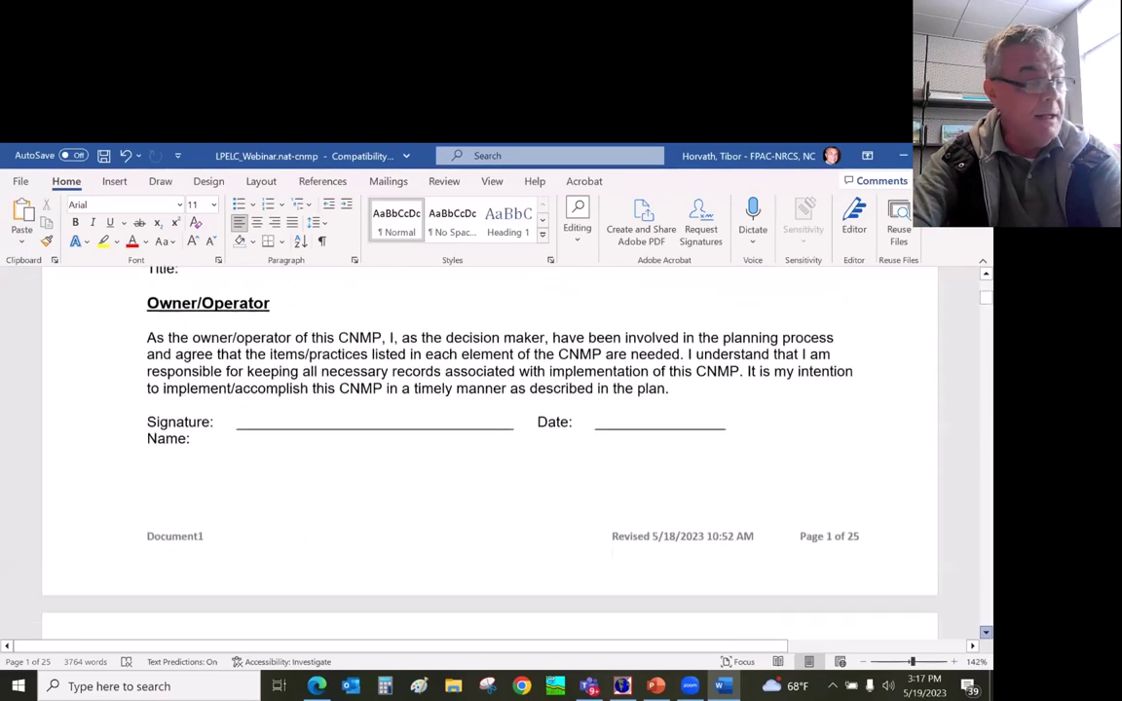
scroll(490, 458, "down", 5)
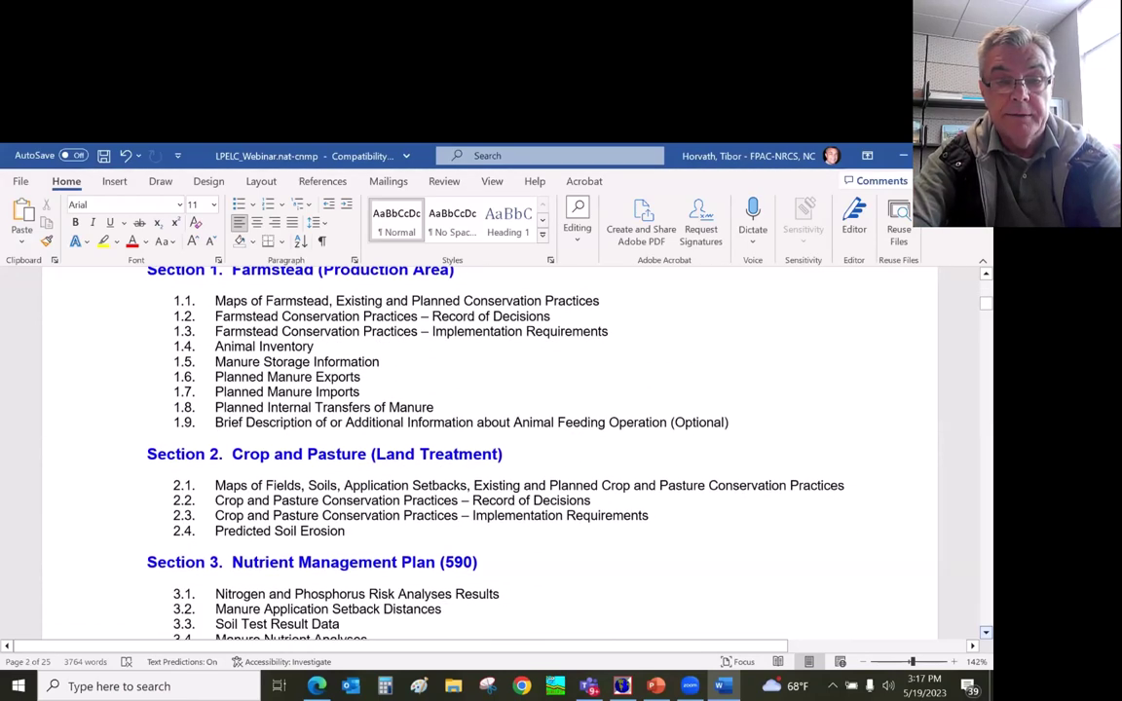
scroll(490, 457, "down", 3)
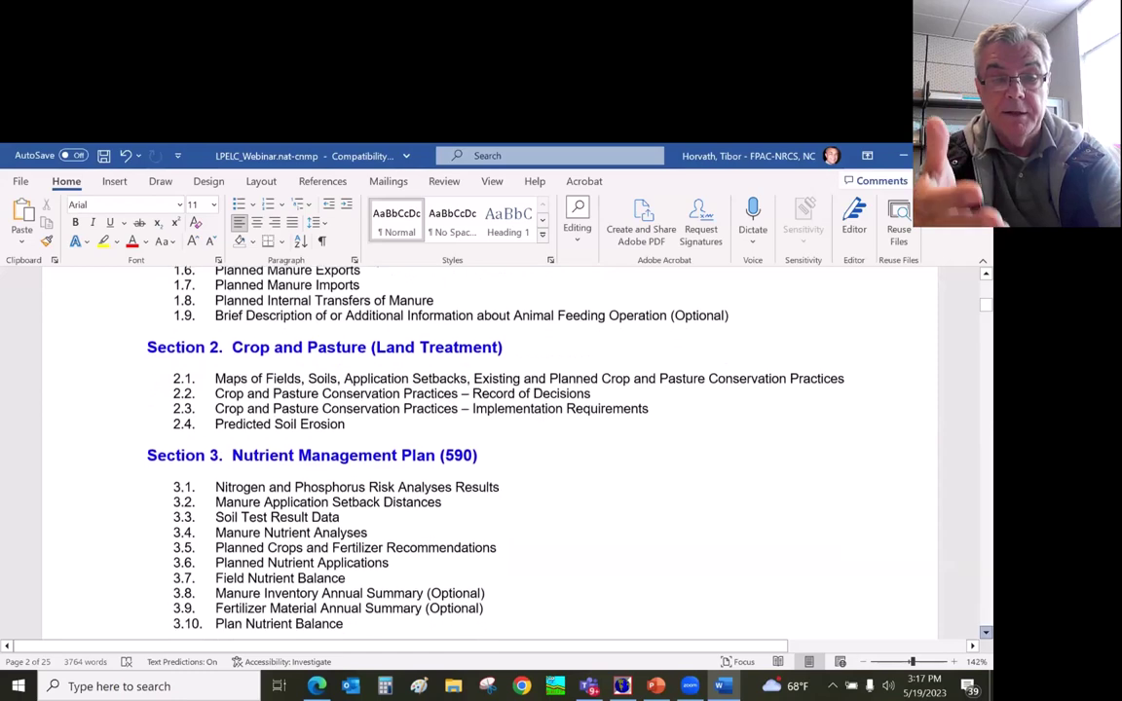
scroll(490, 457, "down", 1)
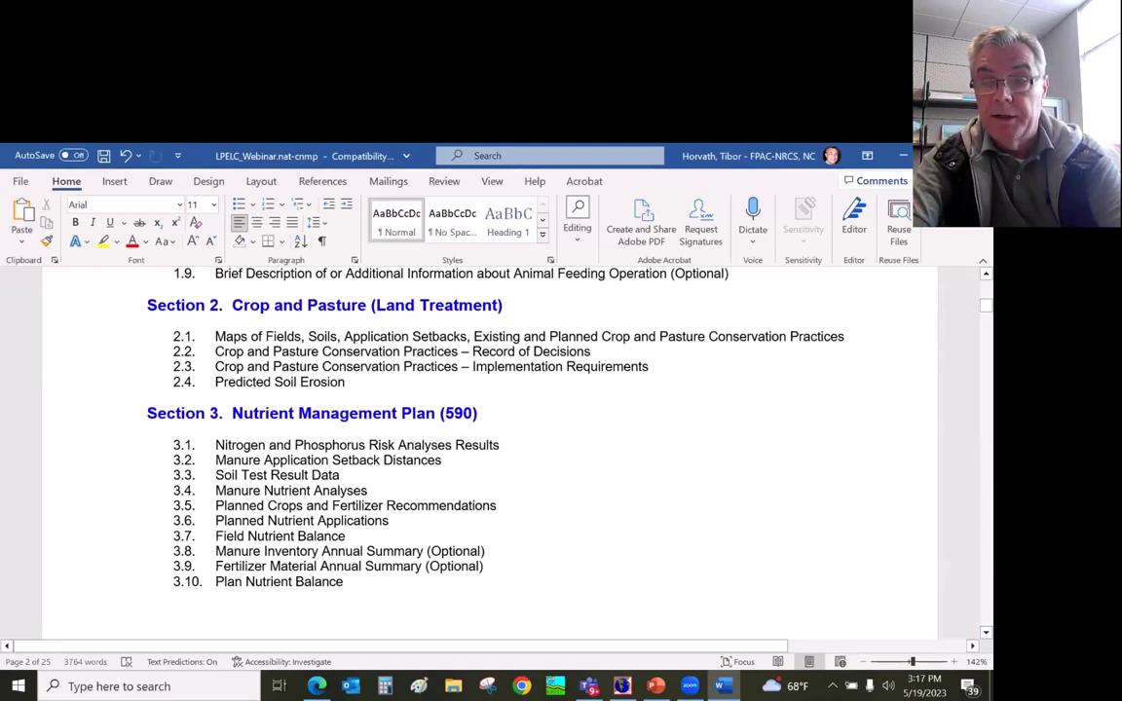
left_click_drag(985, 305, 985, 466)
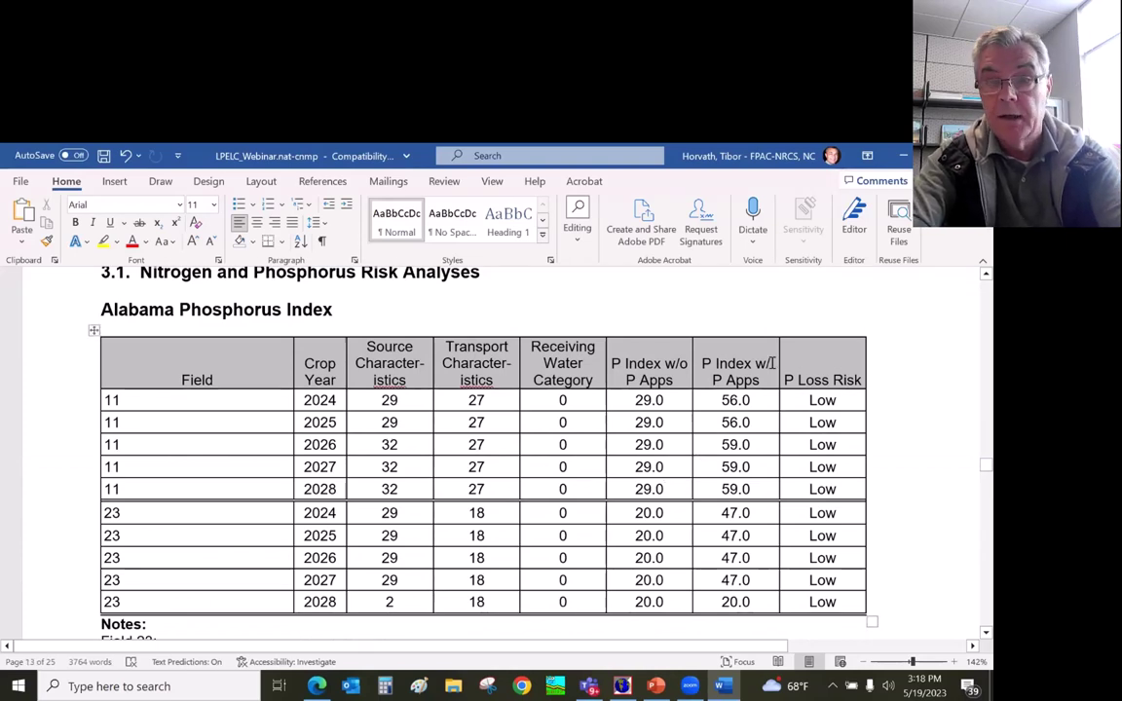
Close the CNMP document without saving, then exit Manure Management Planner.
key("ctrl+w")
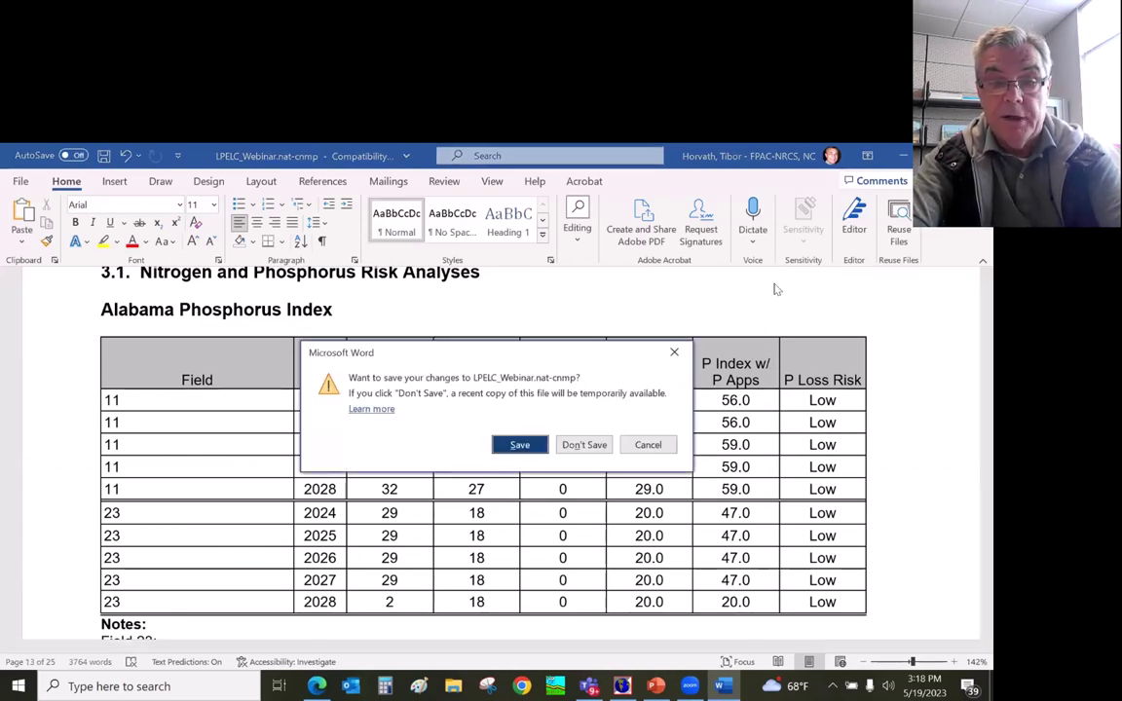
left_click(586, 445)
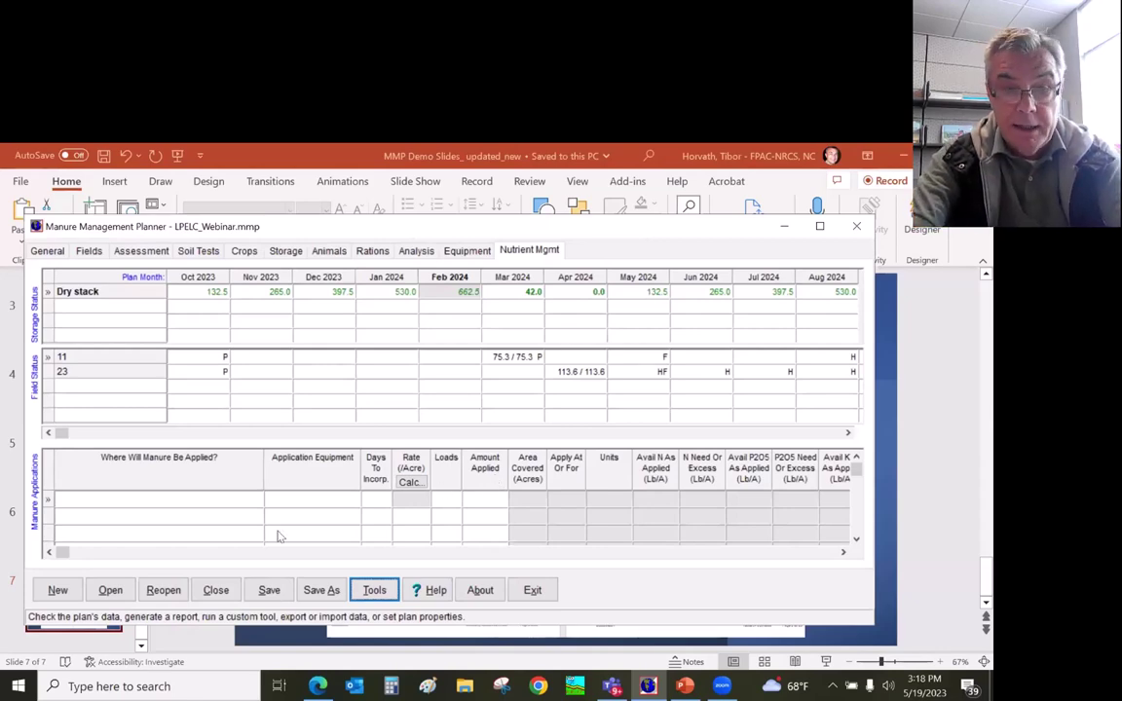
left_click(533, 588)
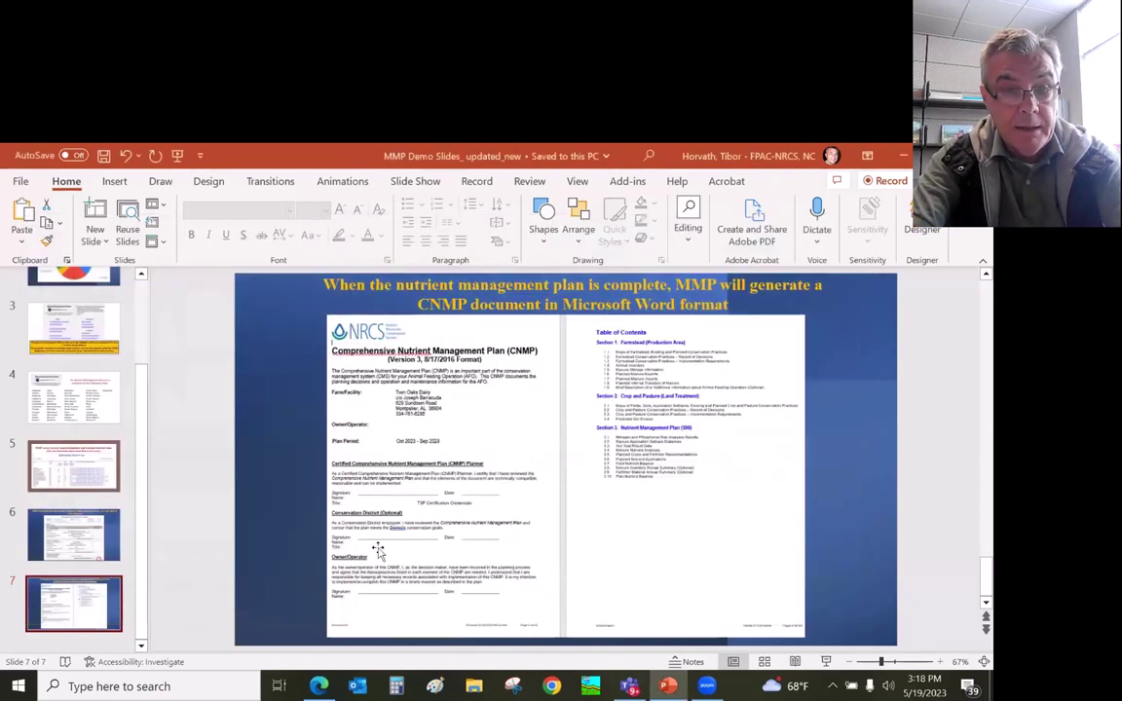